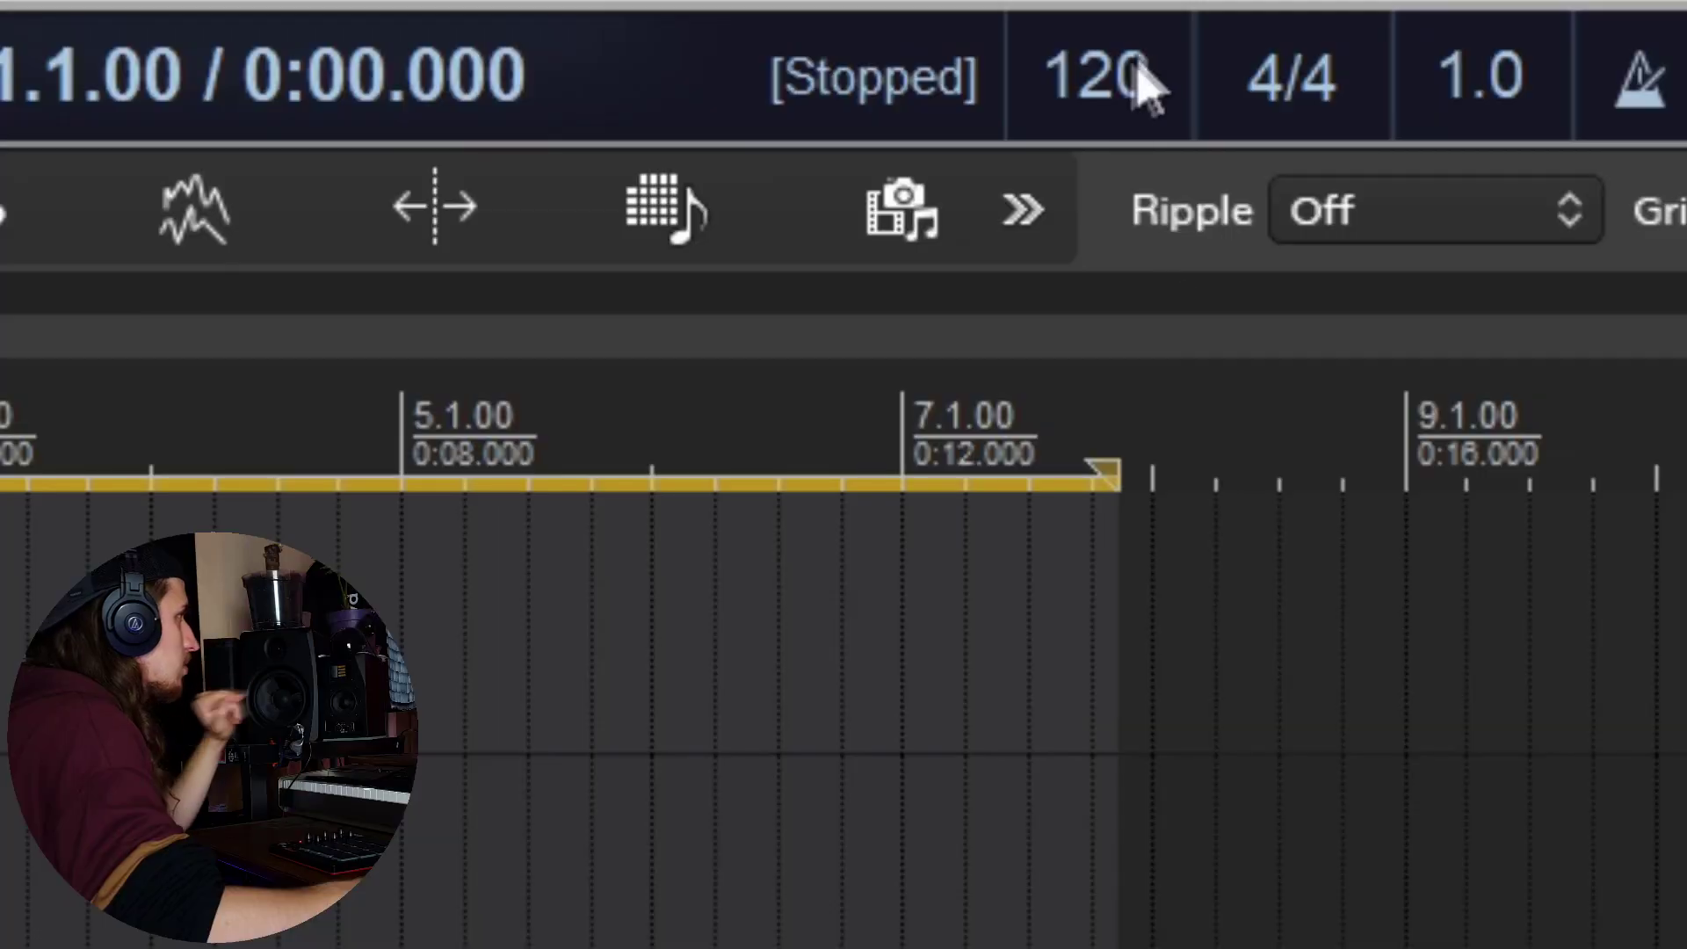
Enter 140 in the transport tempo field, then bring up track 1's Add FX browser
double_click(1142, 83)
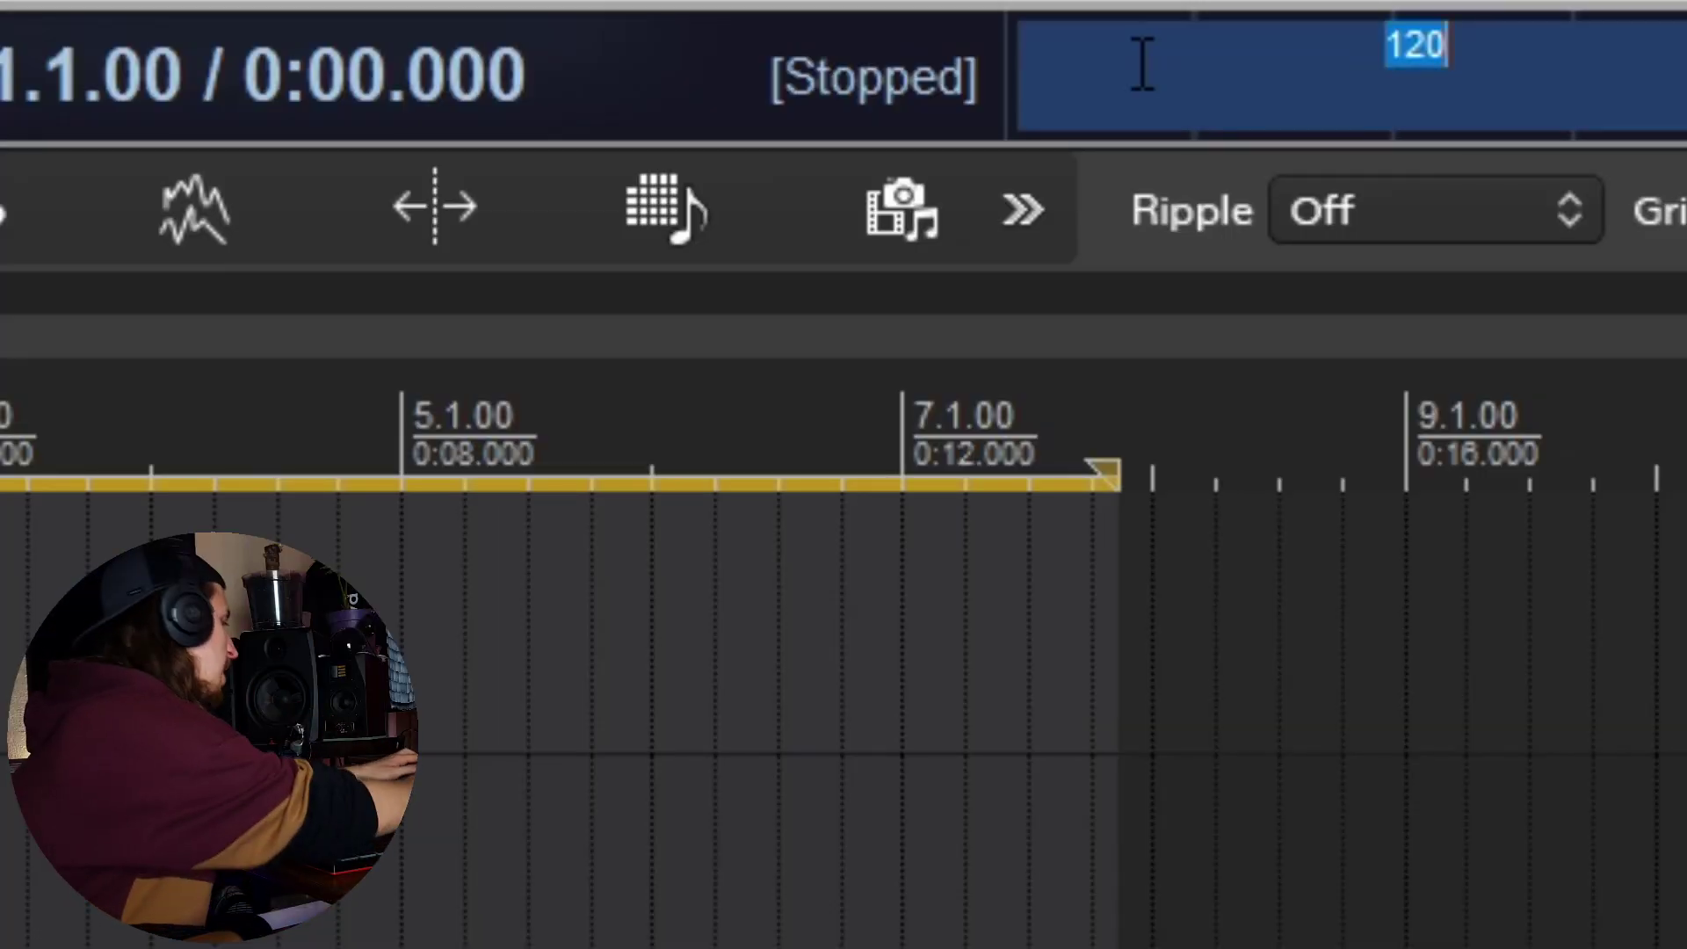
key(Return)
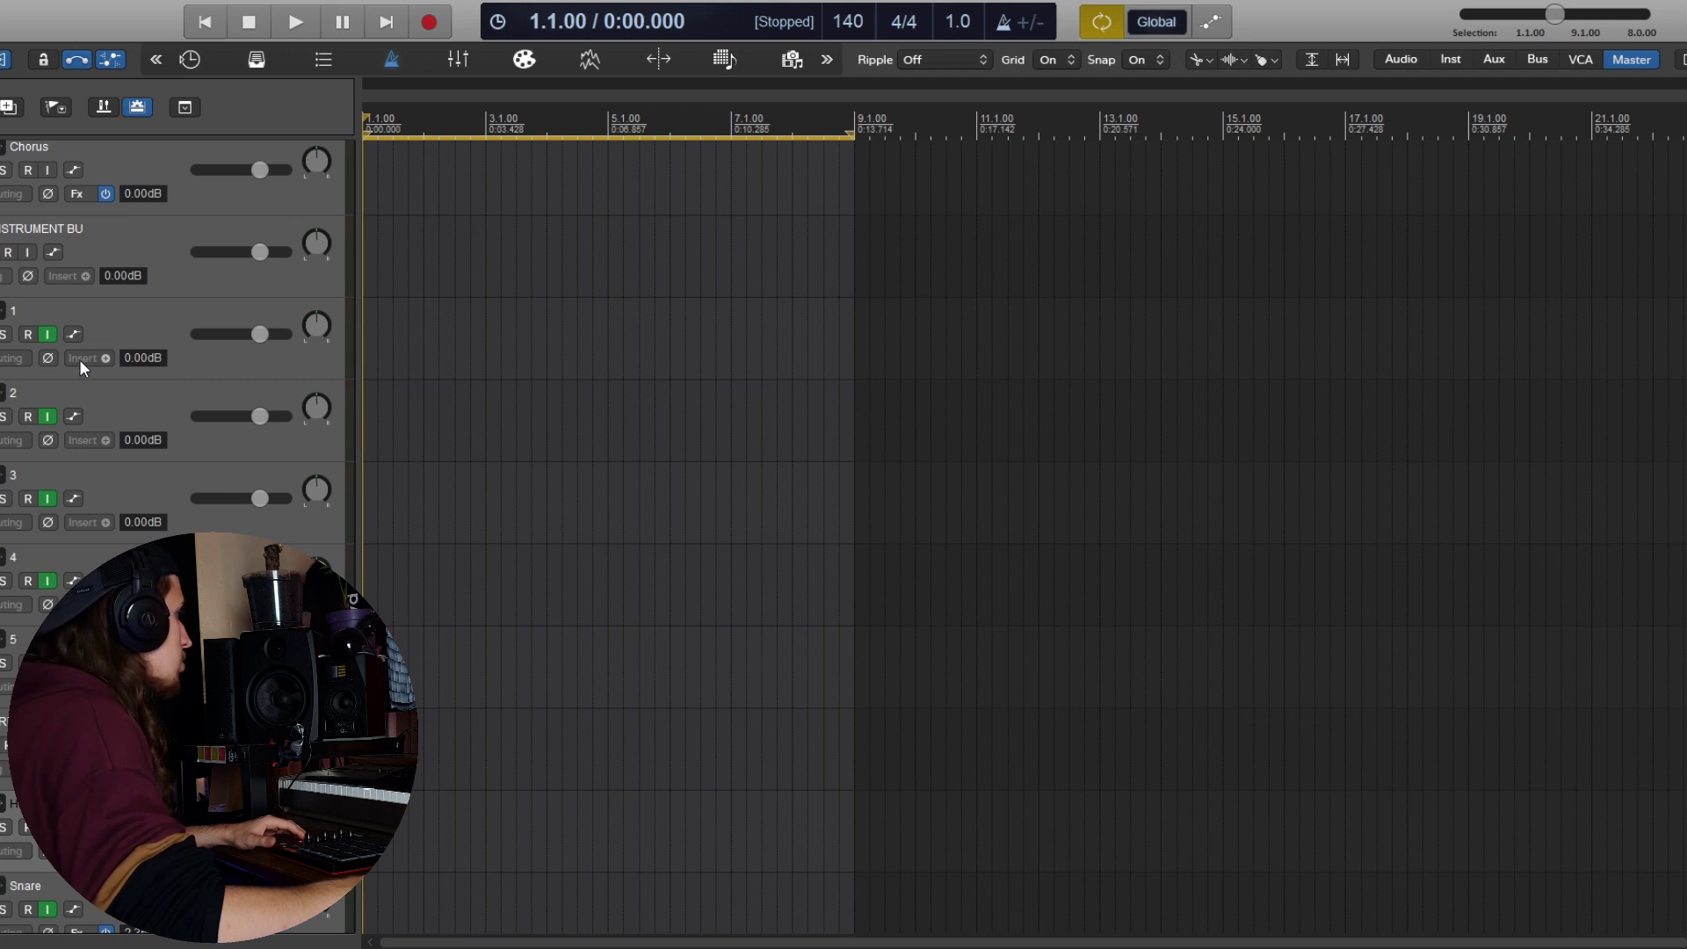
click(80, 359)
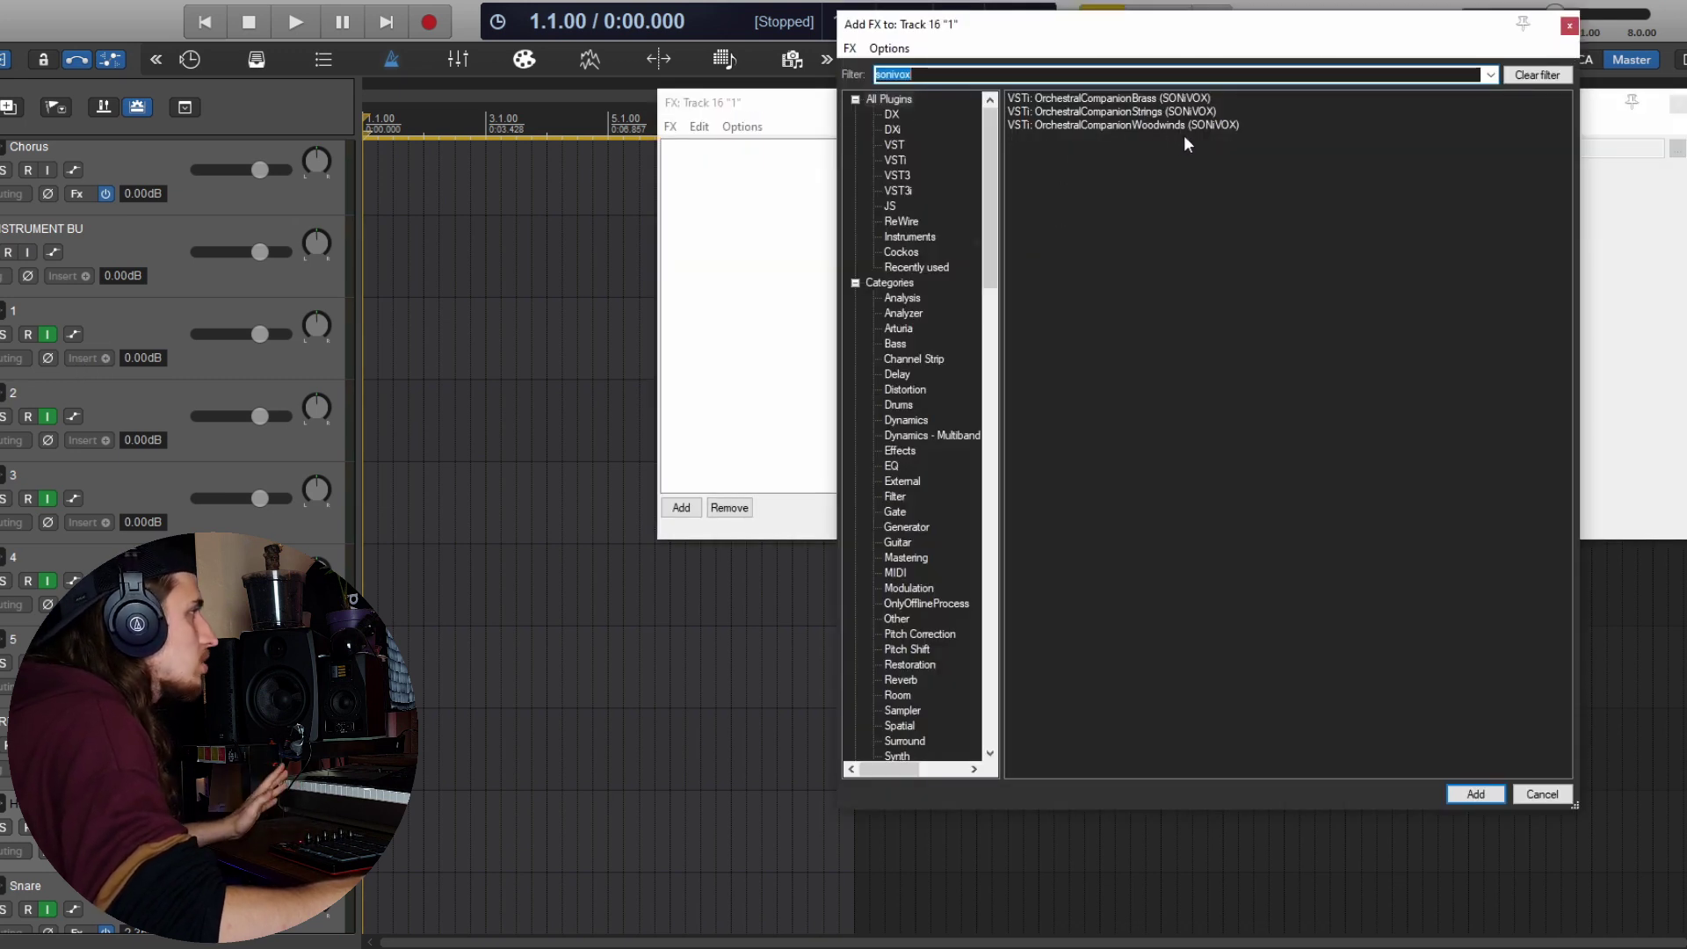
Pick OrchestralCompanionStrings in the FX browser and add it to track 1
click(1309, 223)
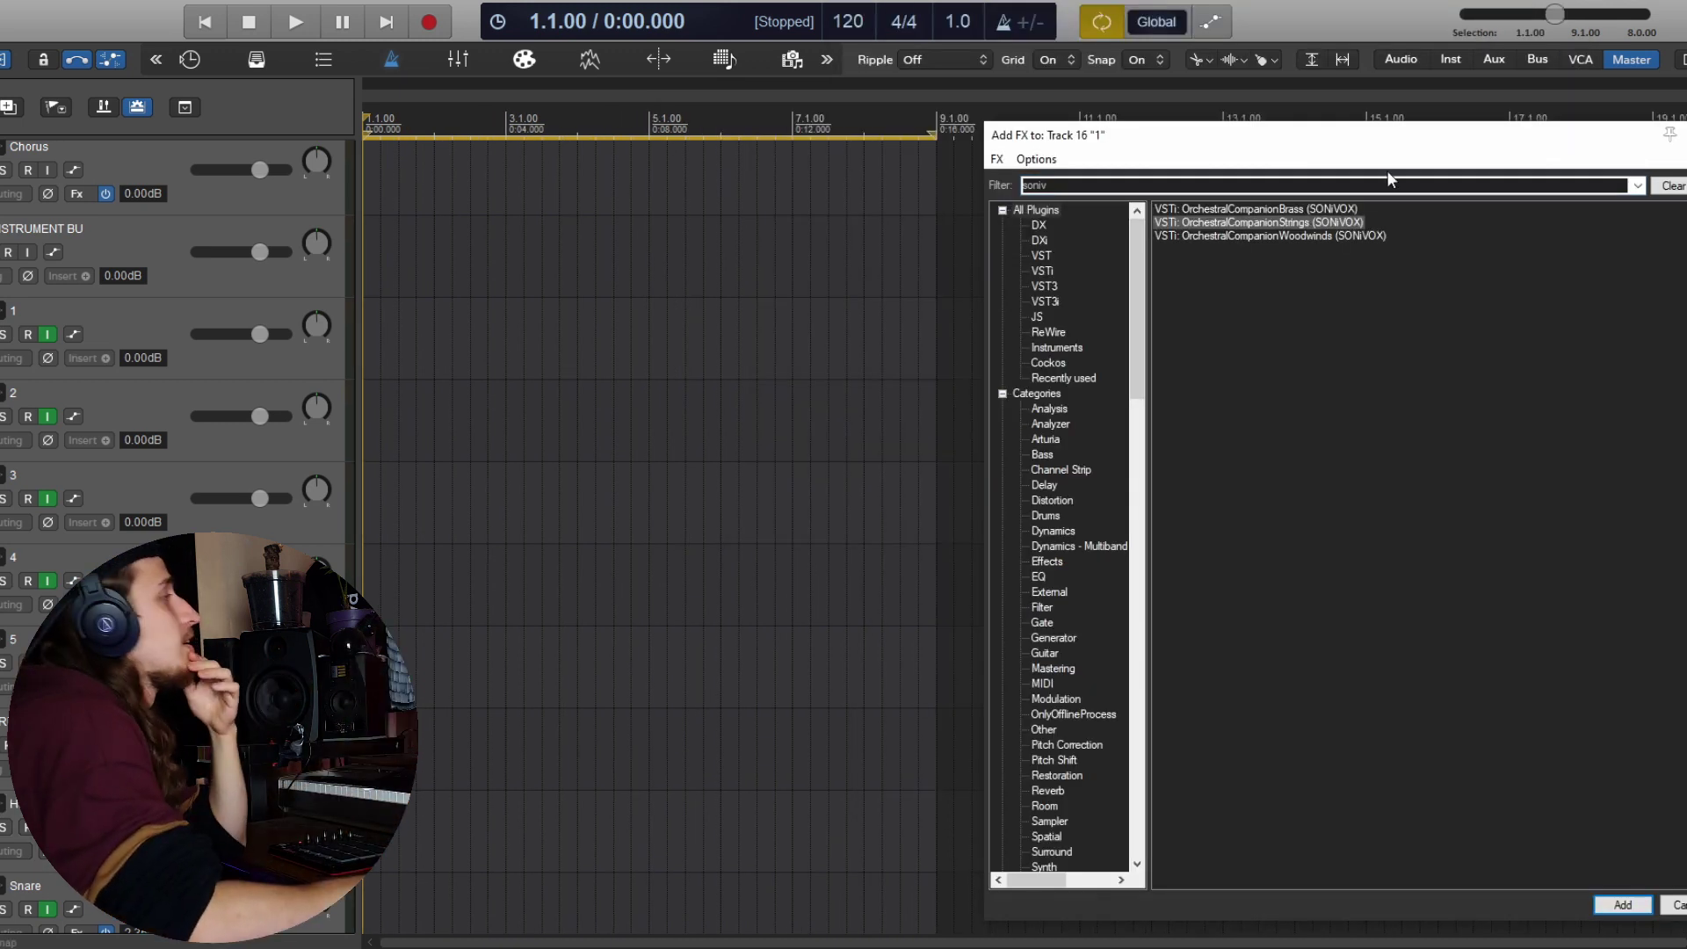
key(Return)
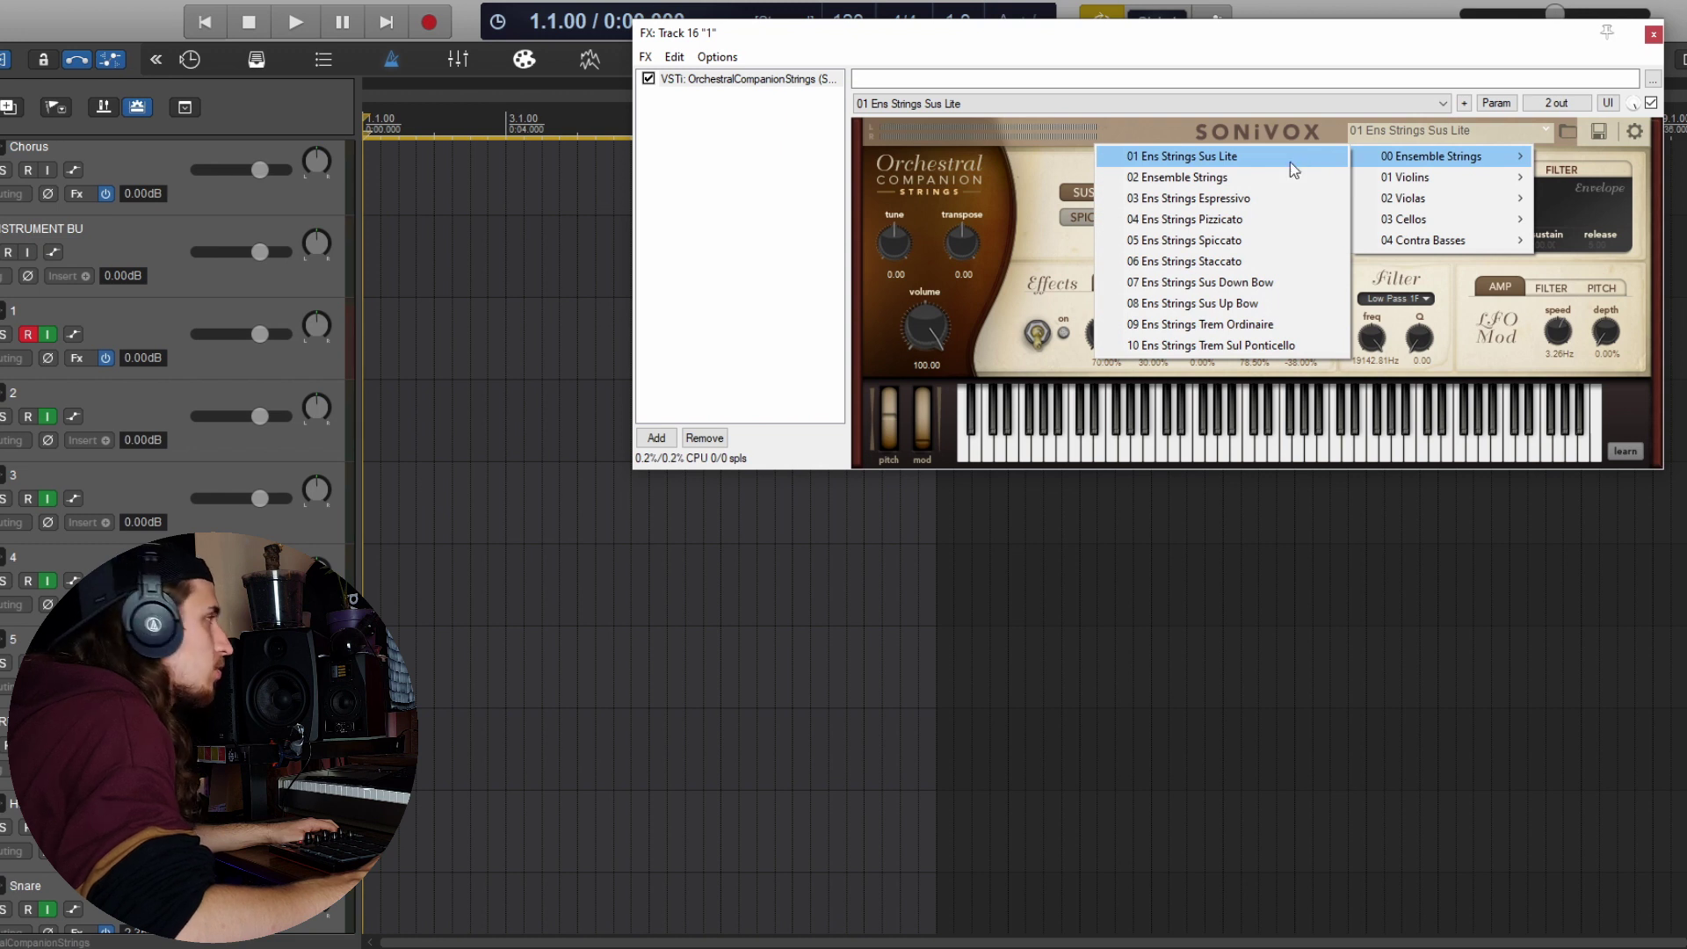
Load the Ens Strings Staccato preset in the strings plugin, keeping it after browsing the preset list
click(1257, 261)
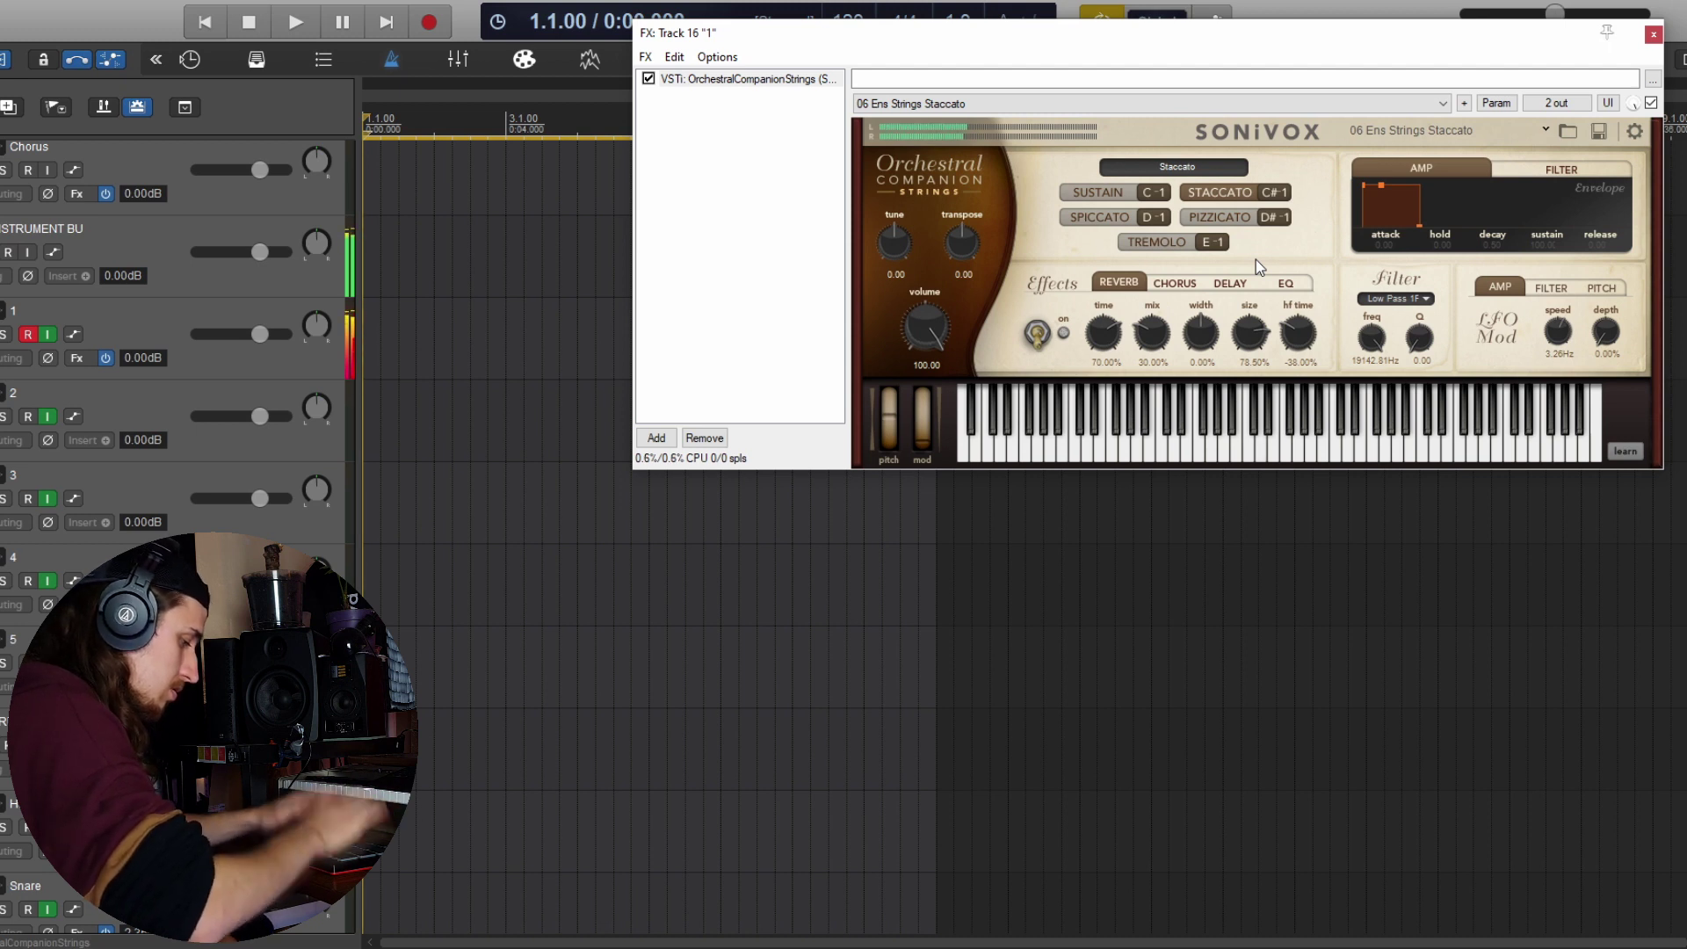
click(1411, 131)
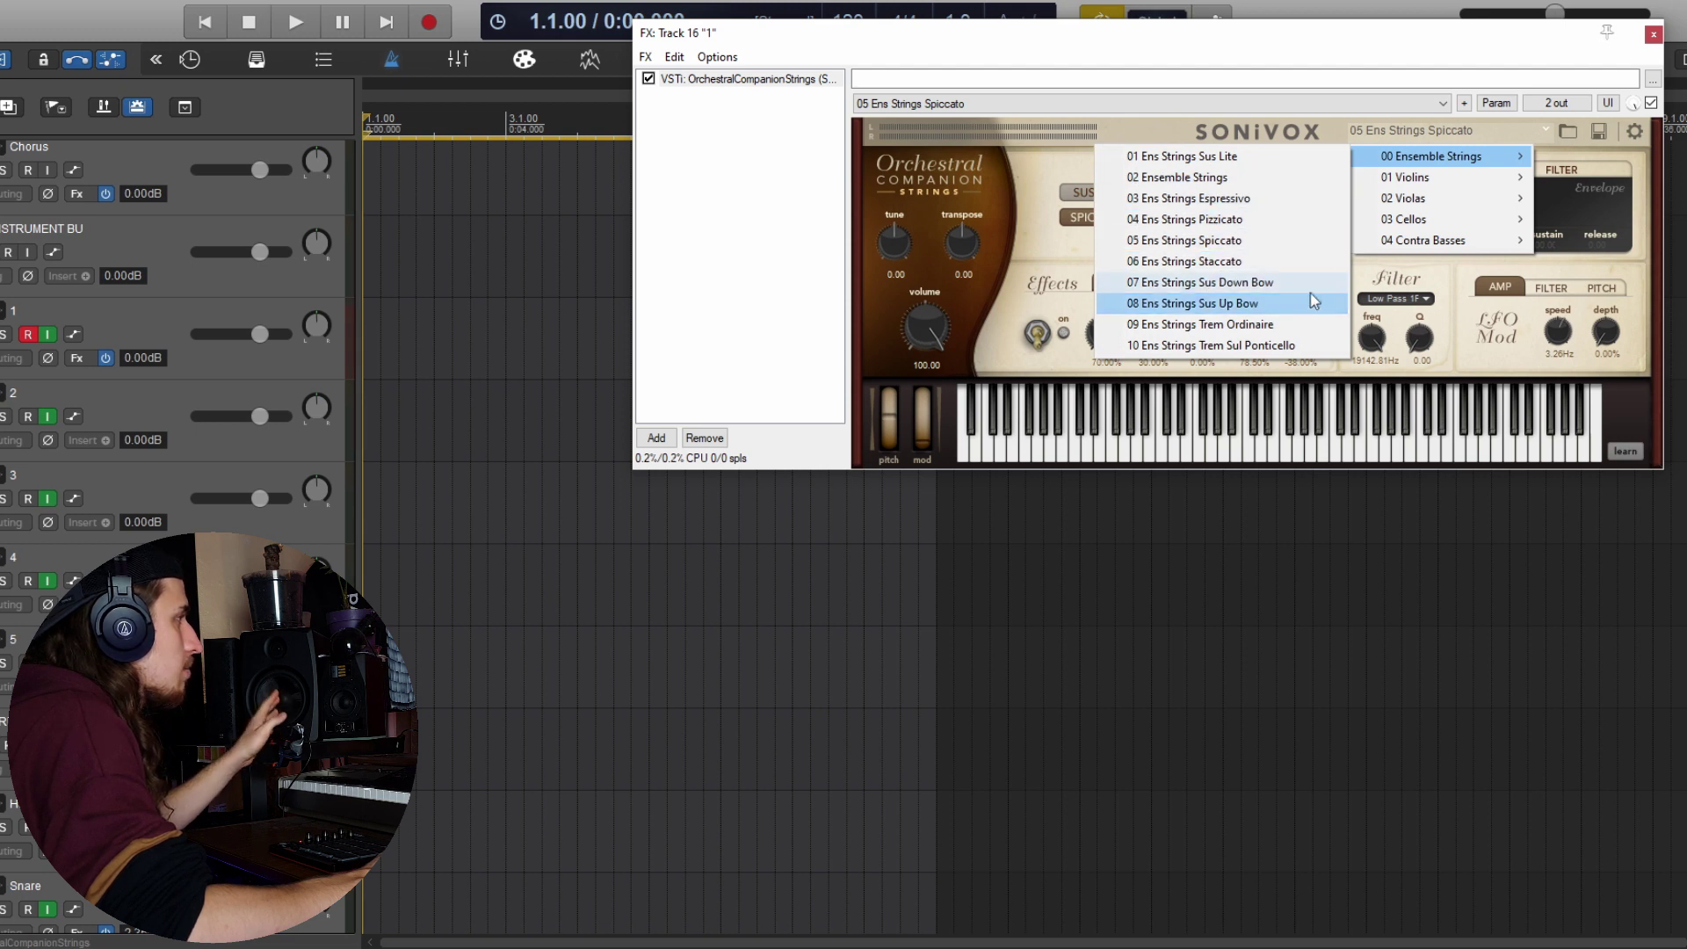
click(1521, 376)
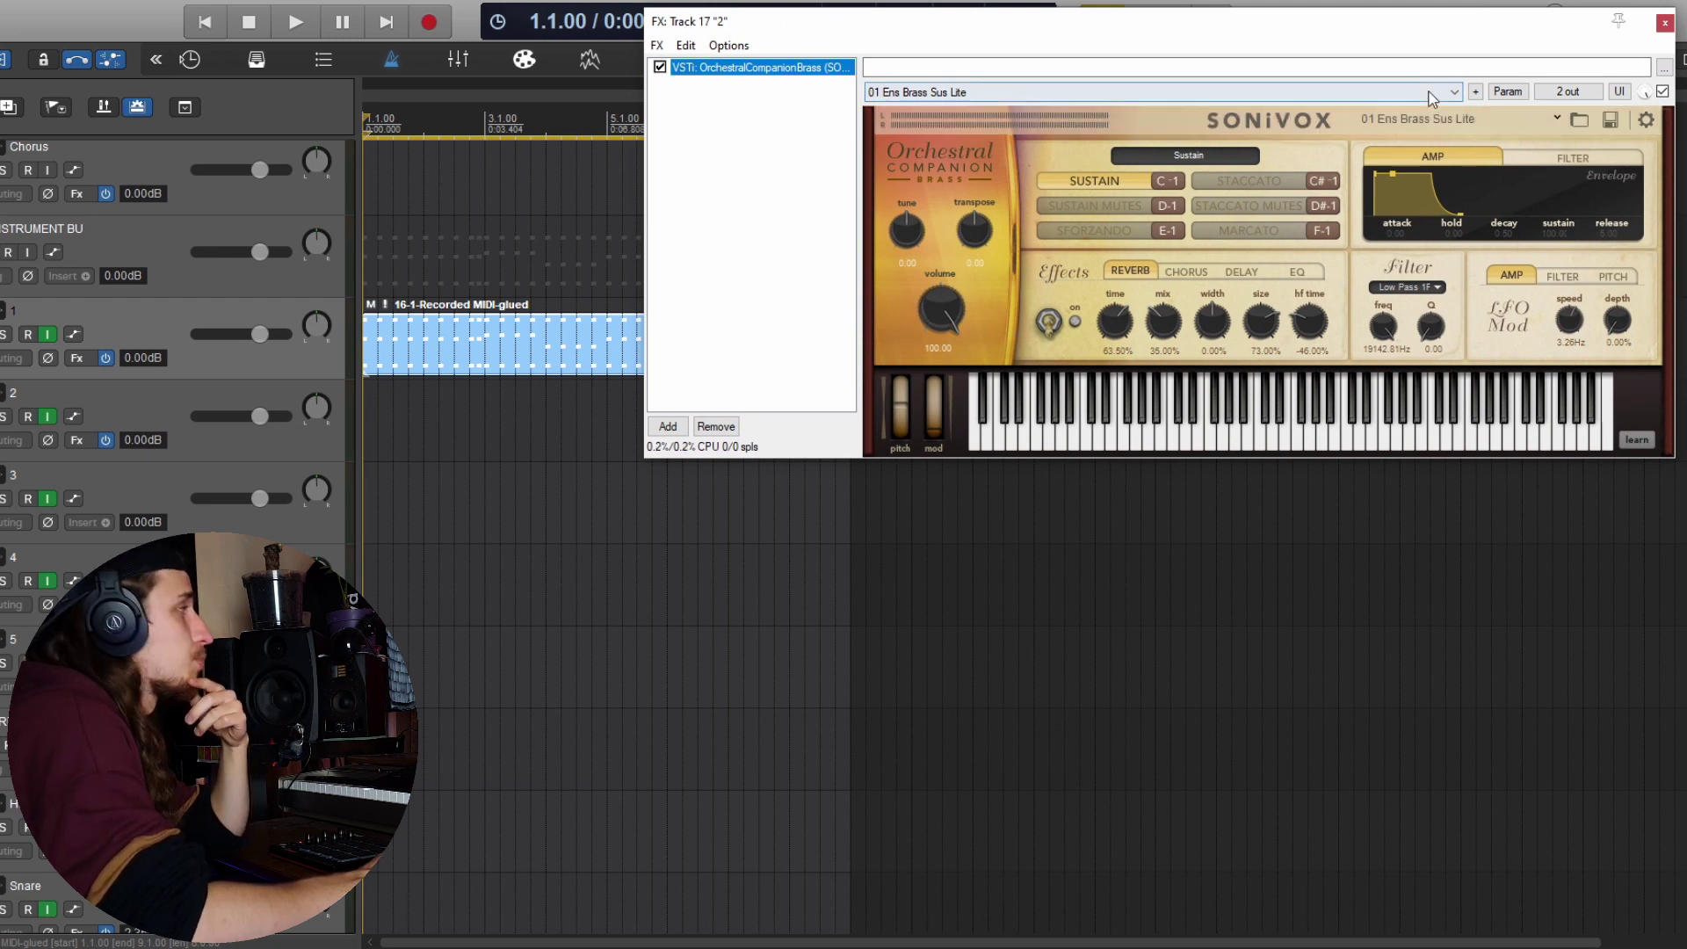
Load the 04 Ens Brass Mute Staccato preset in the brass plugin
click(1417, 119)
click(1311, 211)
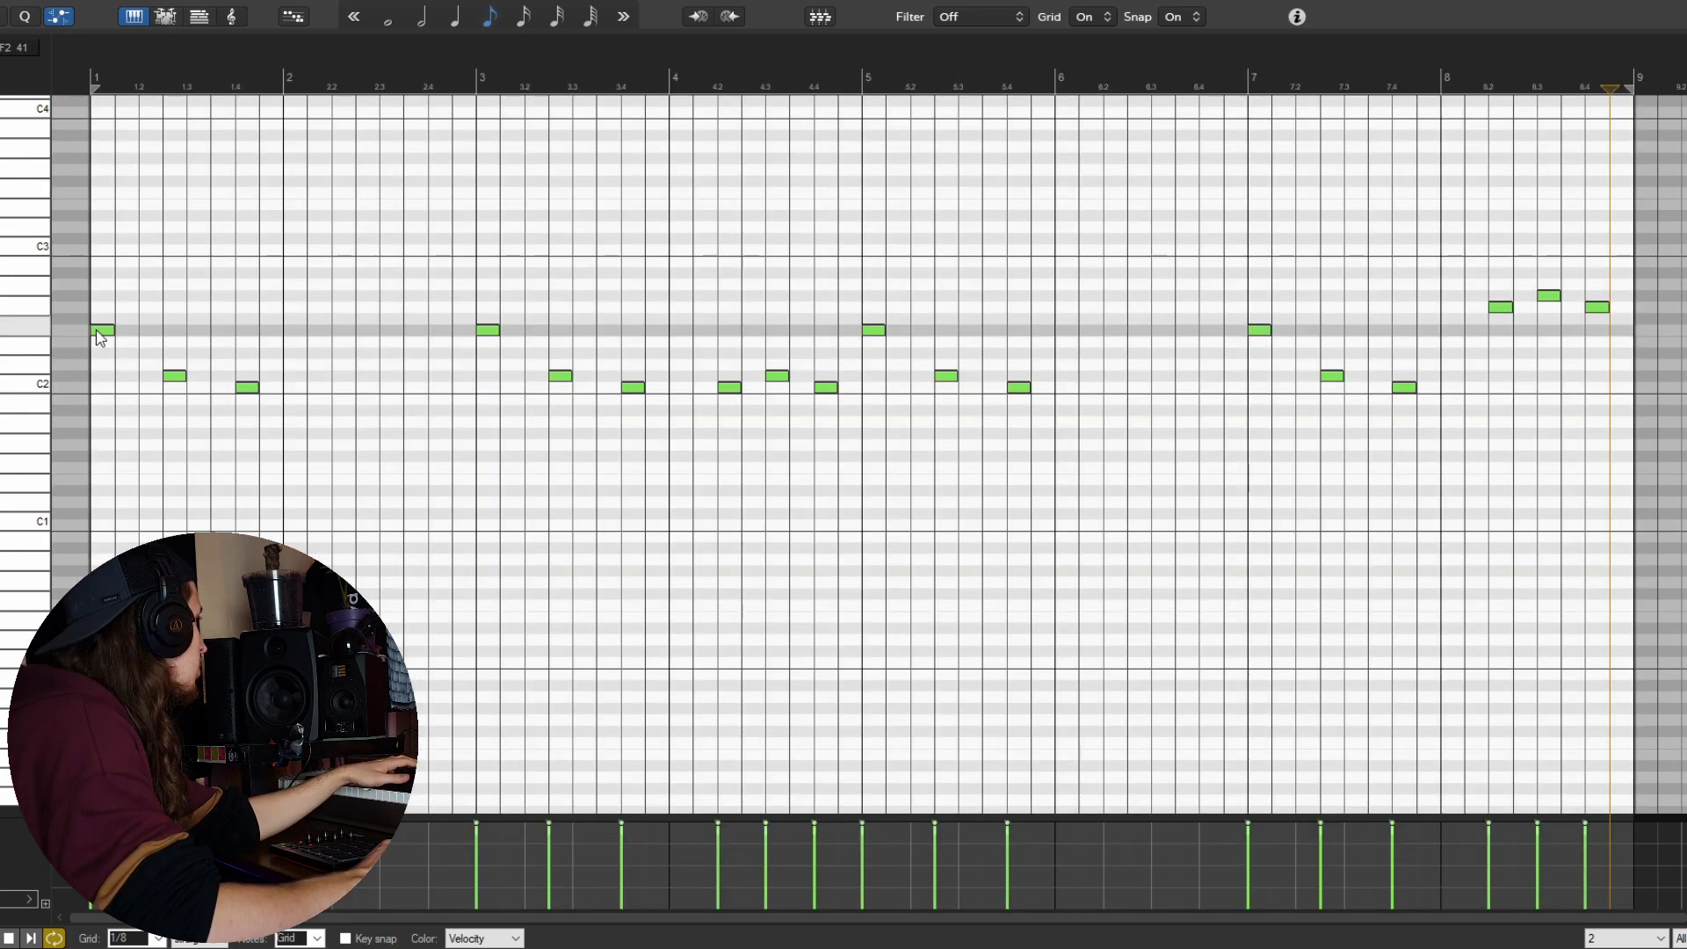
Ctrl-drag all selected melody notes up one octave to duplicate them
drag(102, 331, 103, 195)
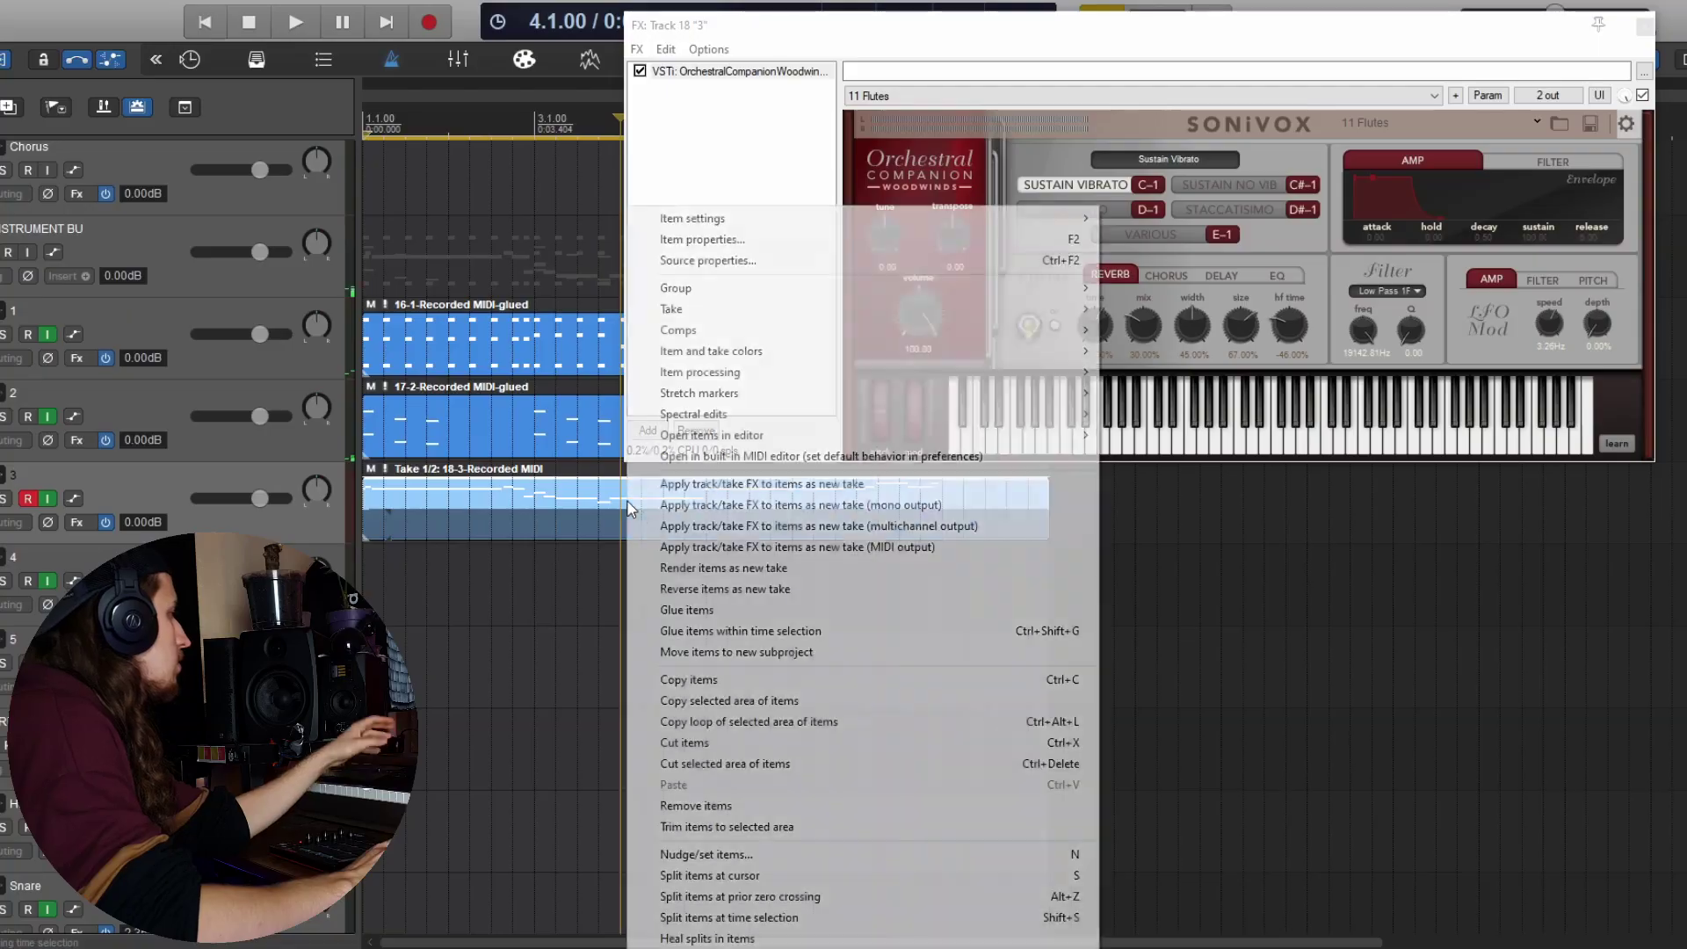
Glue track 3's flute recording into the single MIDI item 18-3-Recorded MIDI-glued
click(789, 608)
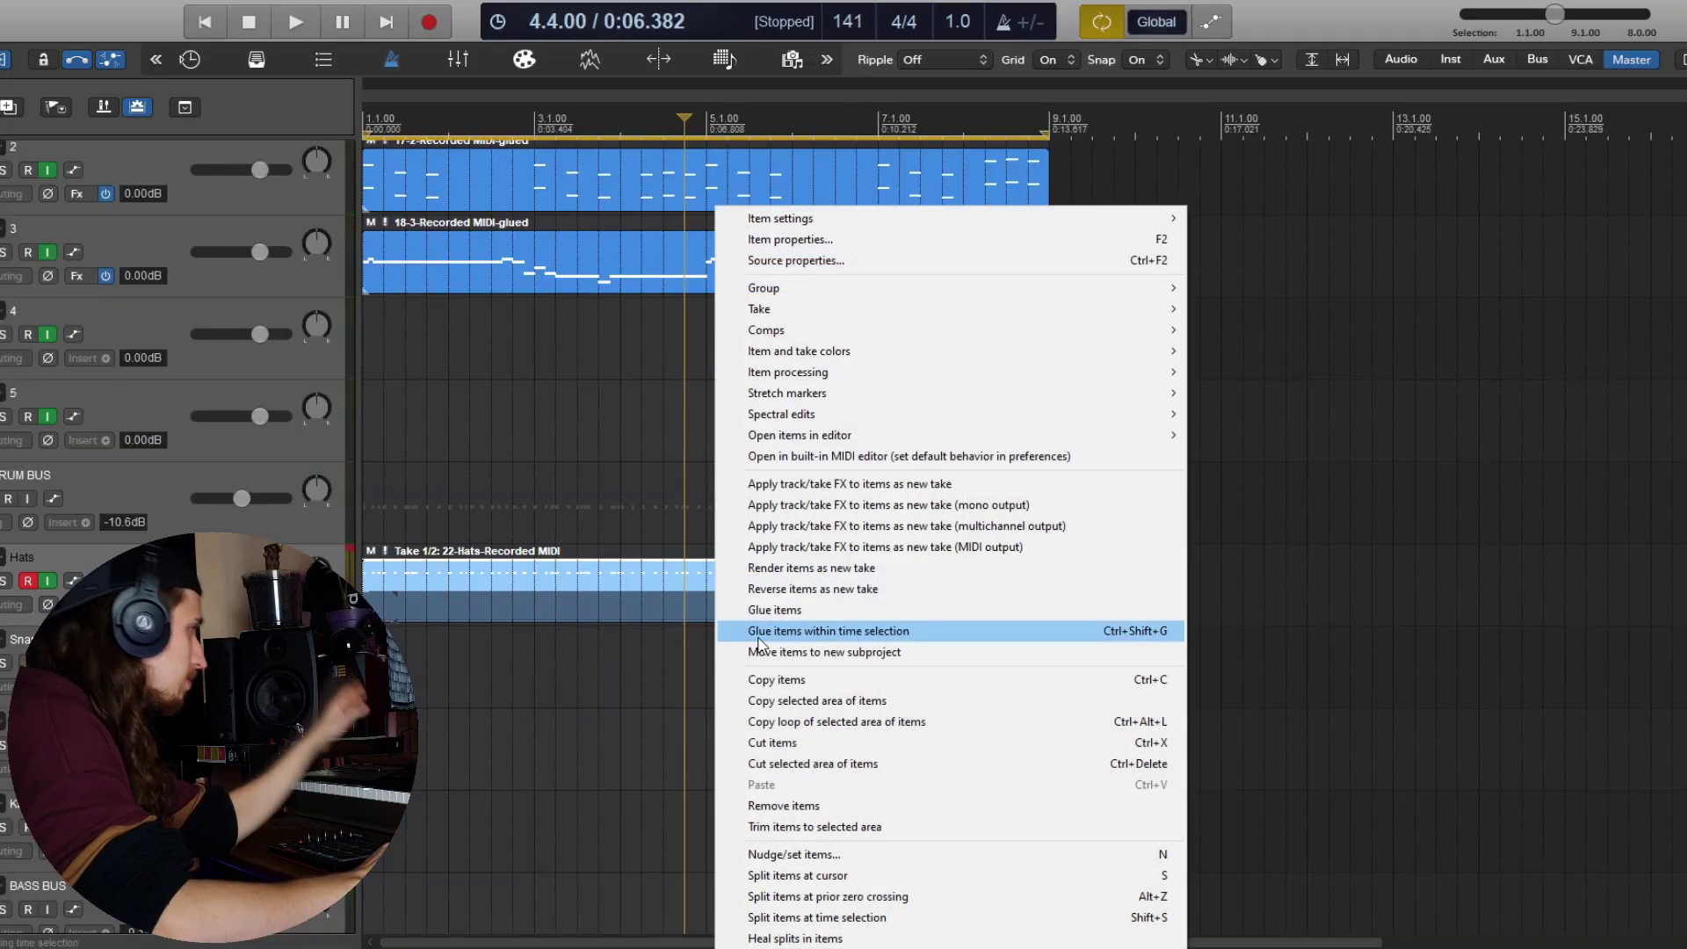
Glue the Hats MIDI take into the single item 22-Hats-Recorded MIDI-glued
click(771, 610)
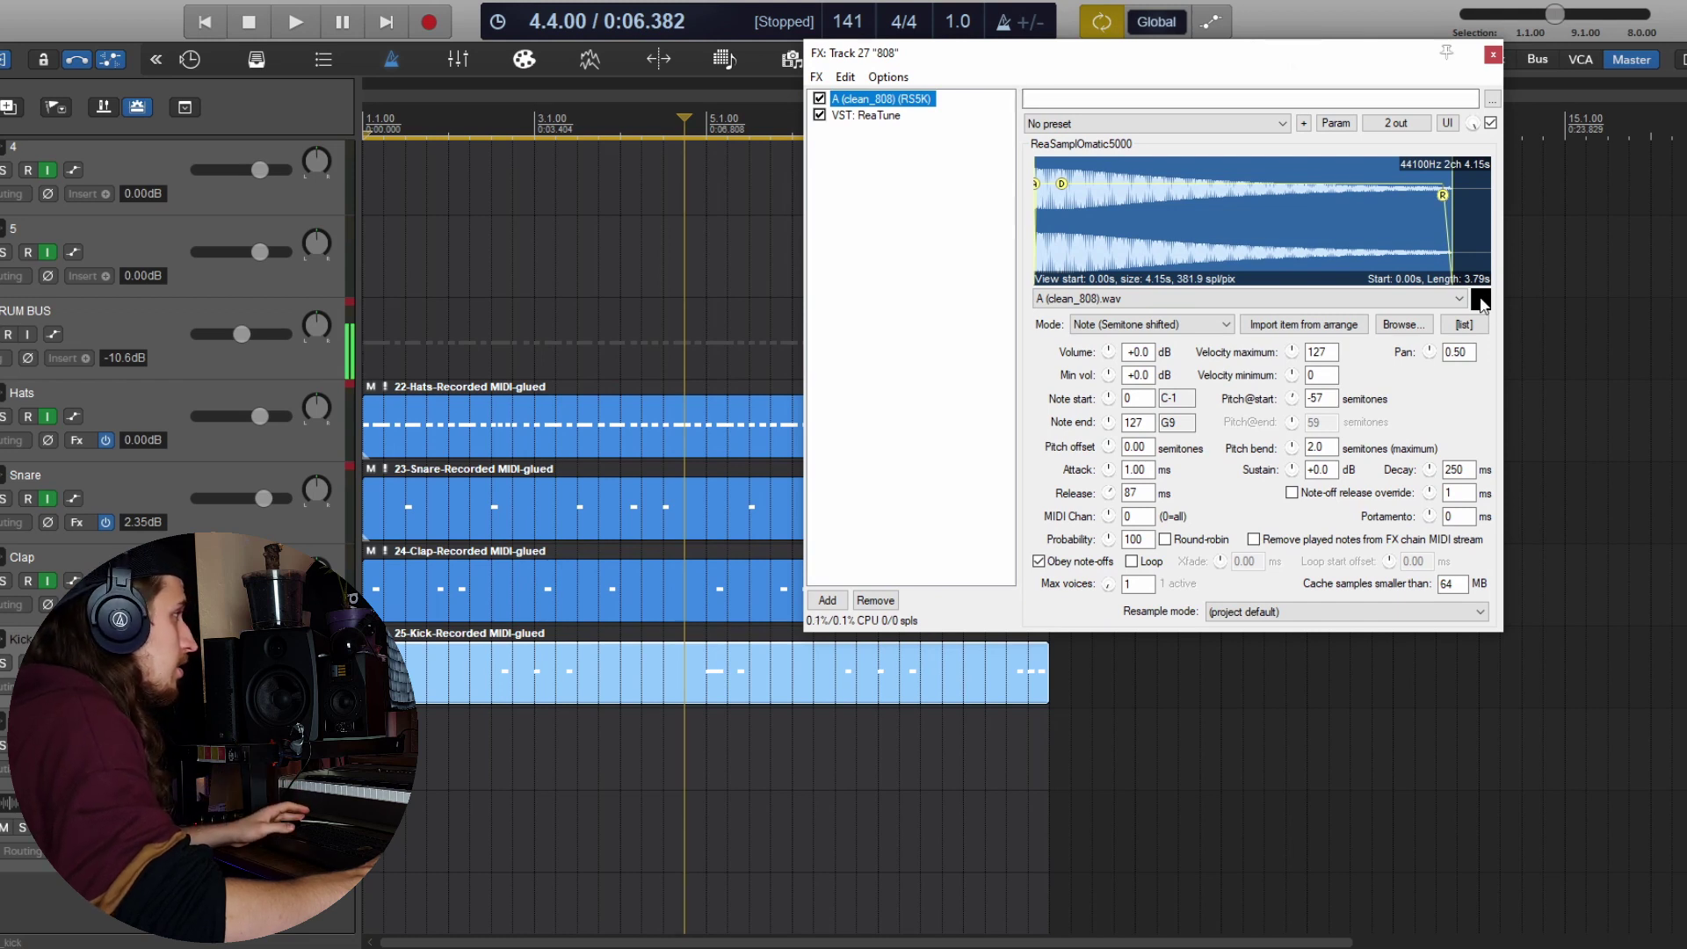
Close the Track 27 FX window and Ctrl-drag the 25-Kick clip down onto the 808 track
click(1493, 54)
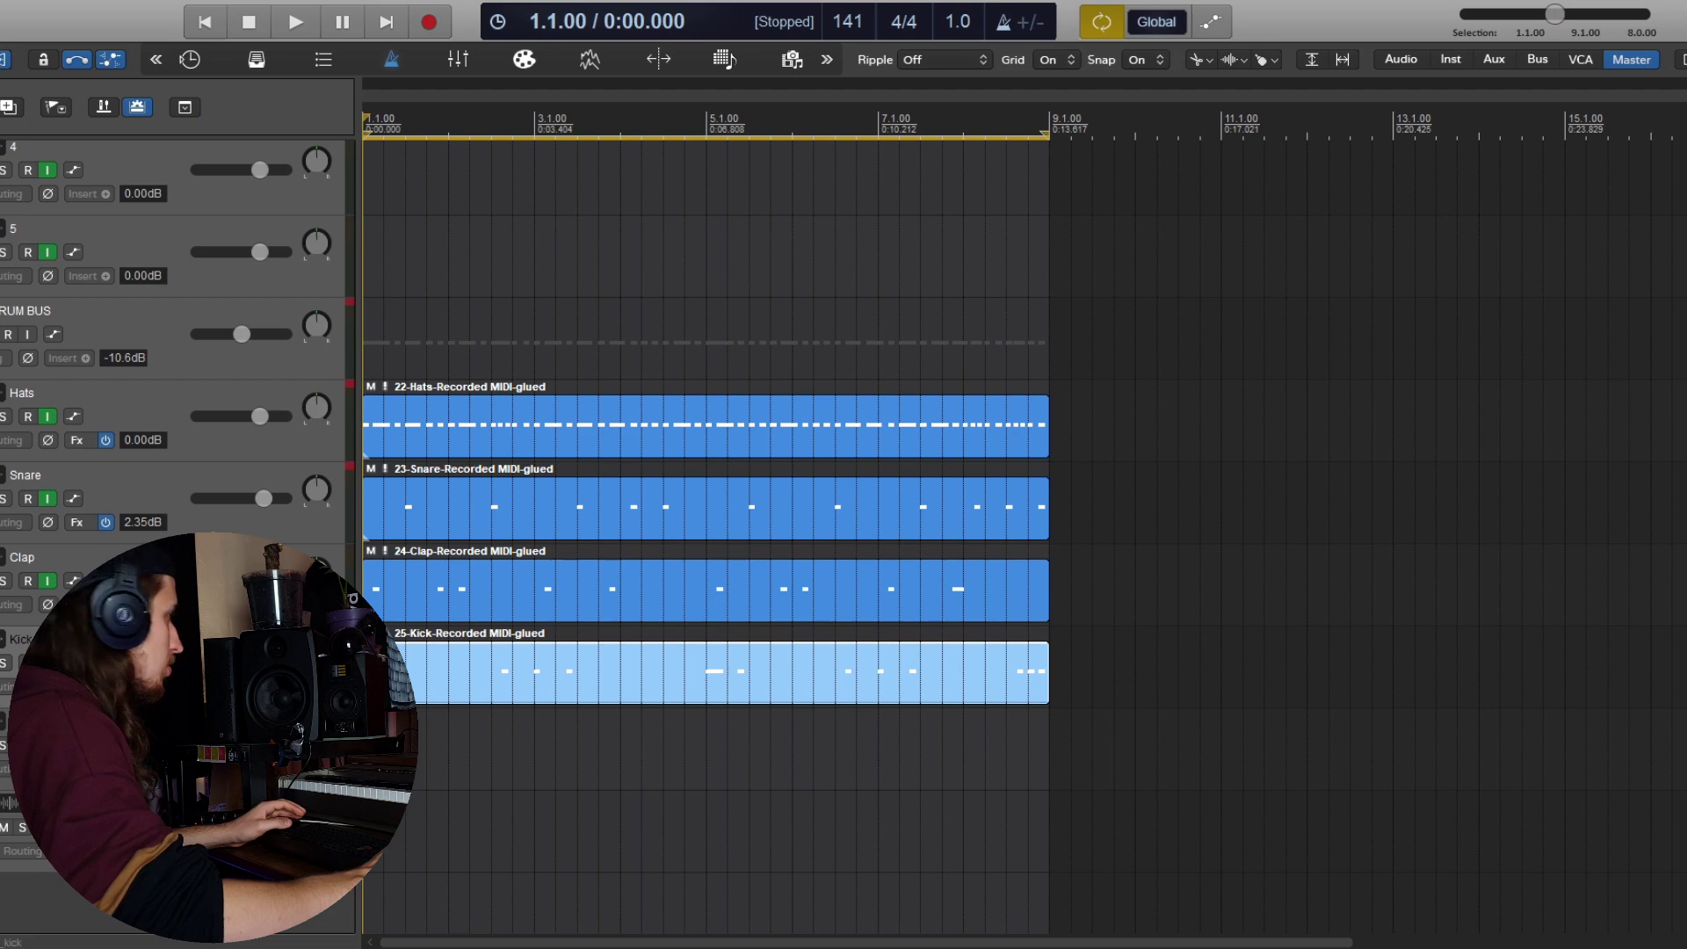
drag(400, 681, 400, 846)
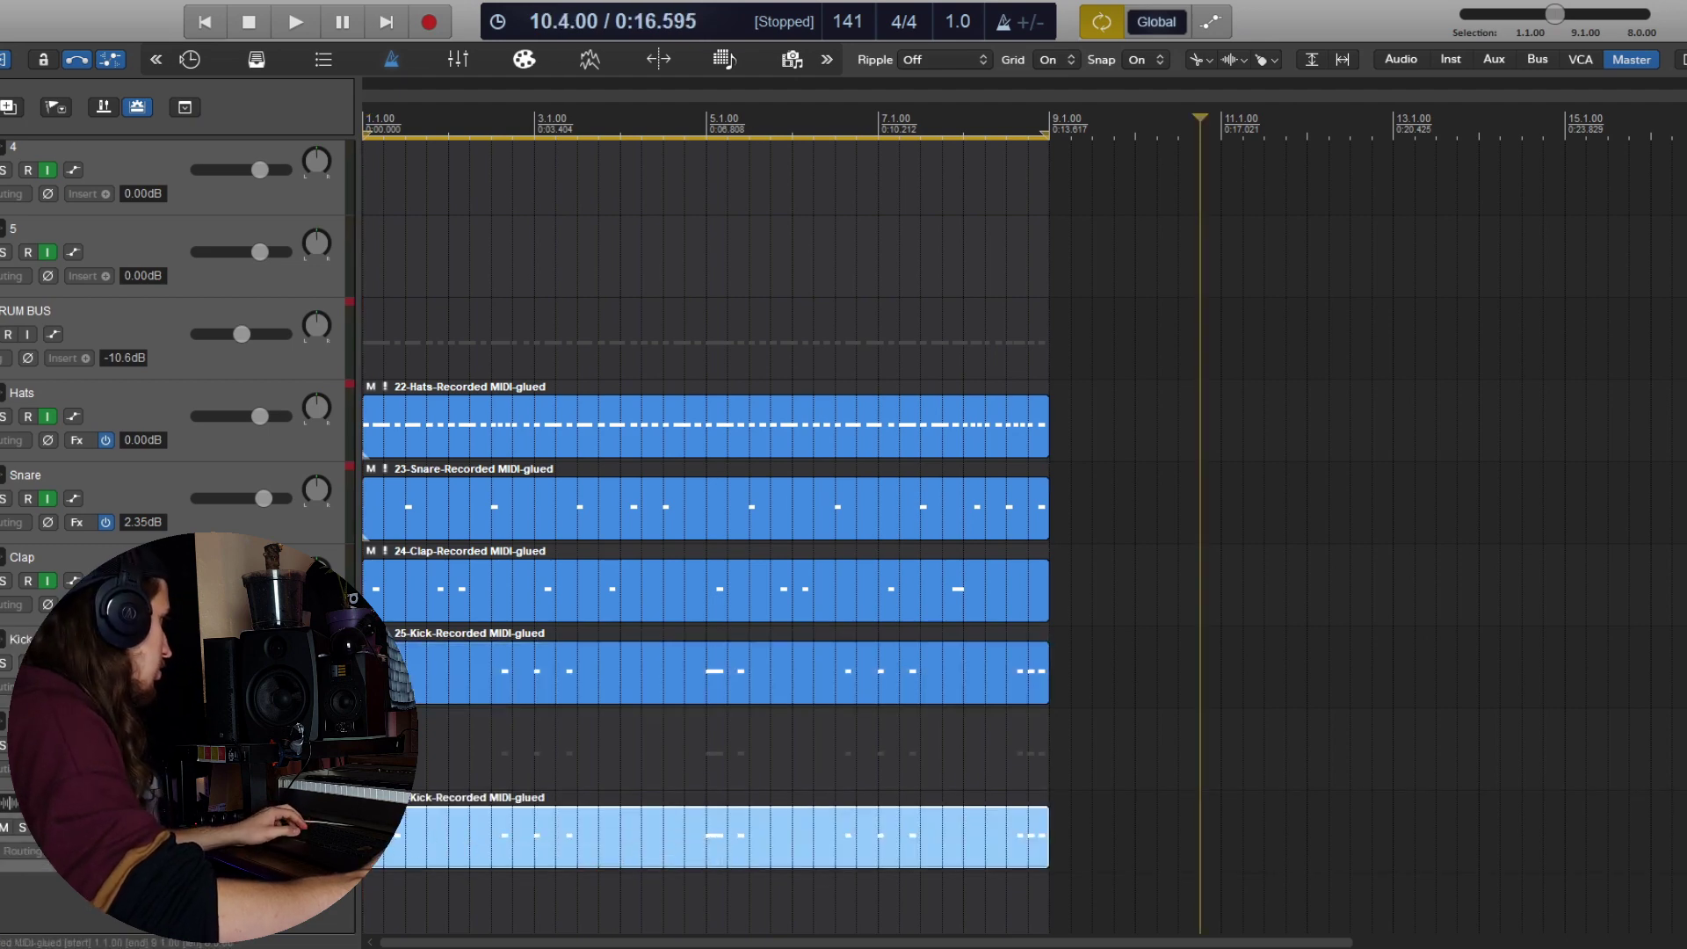
In the MIDI editor, drop all notes of the copied kick clip one octave and fit bars 1–9
double_click(454, 860)
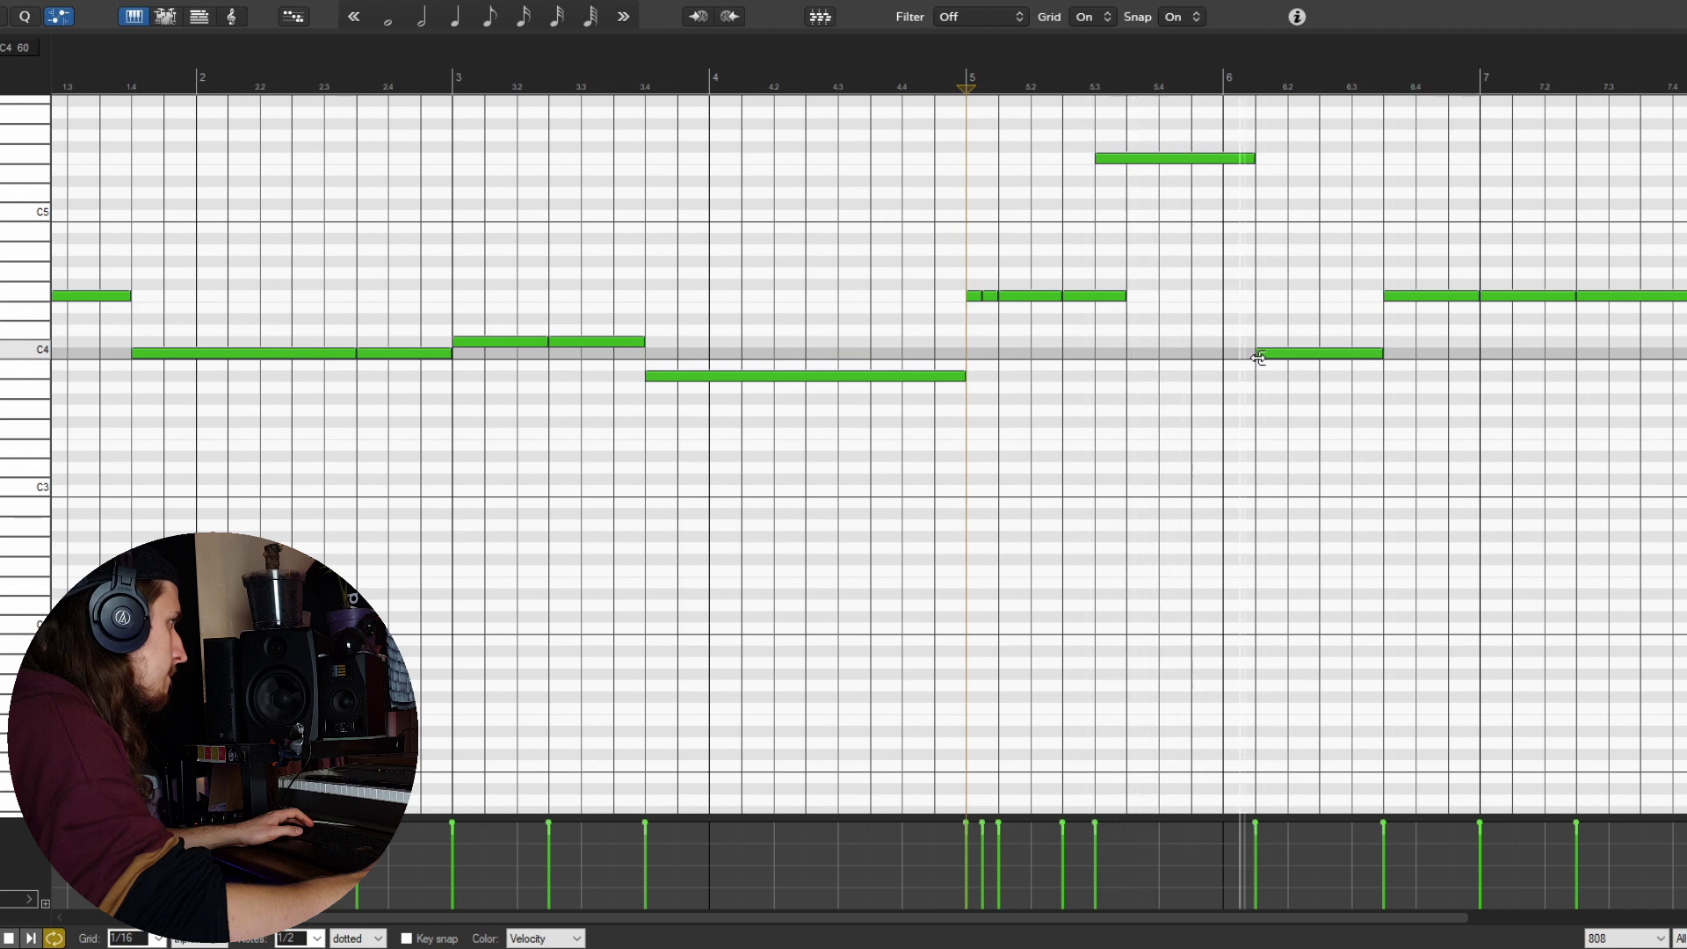
click(1086, 409)
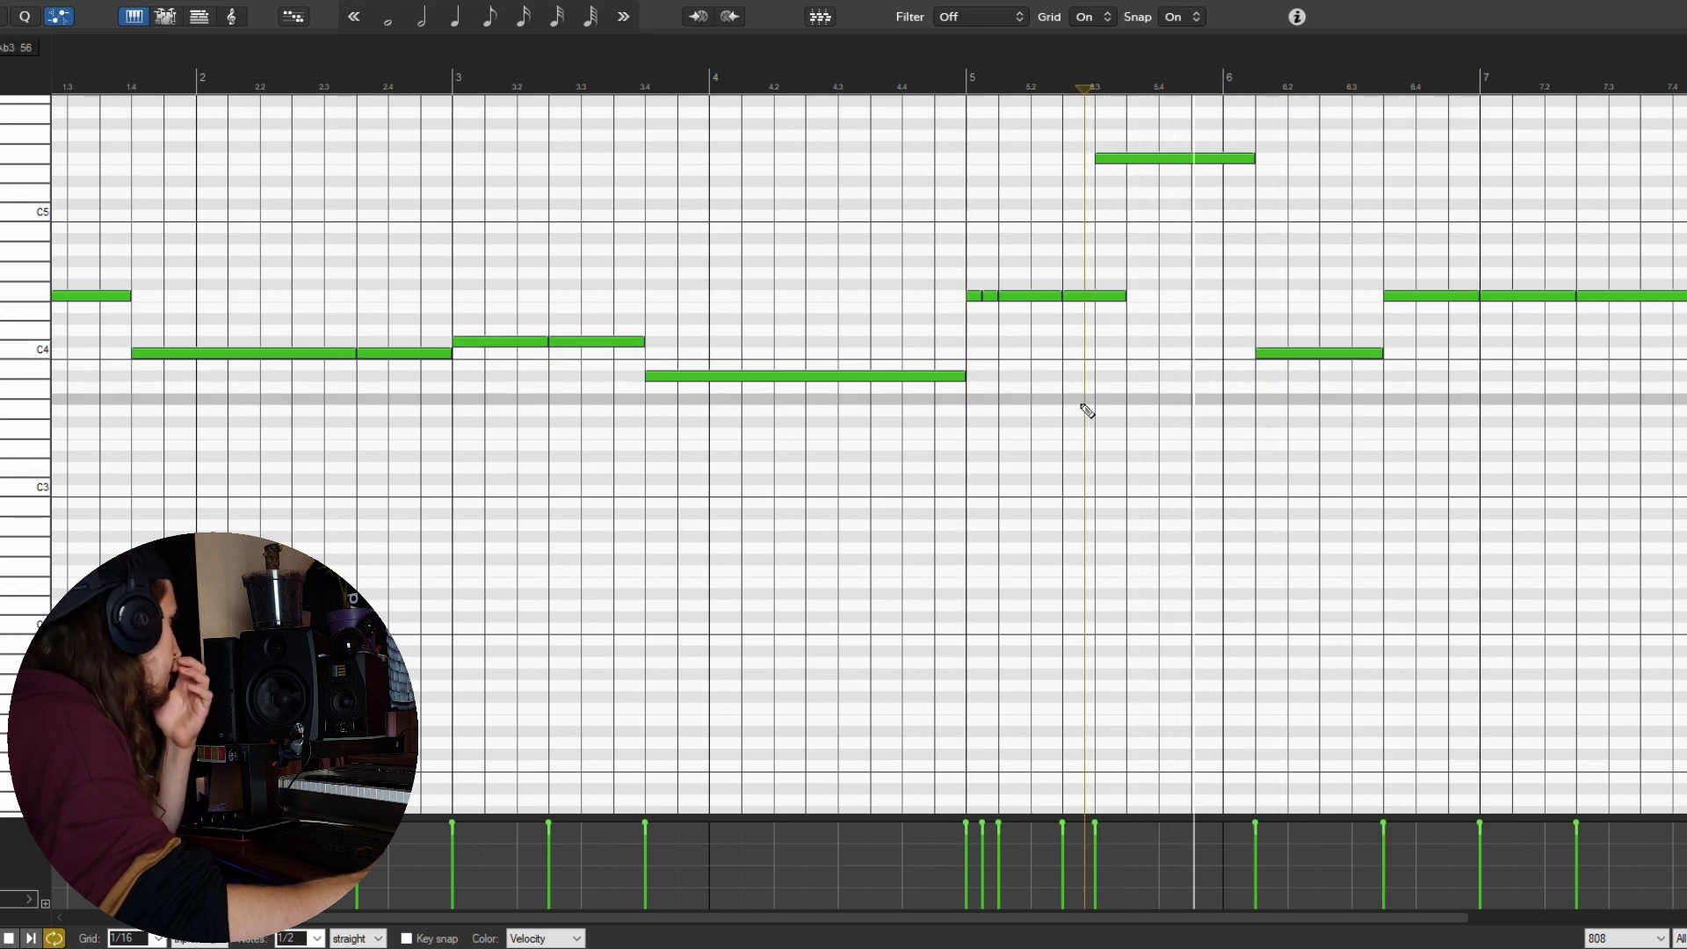
key(z)
drag(106, 299, 101, 462)
key(z)
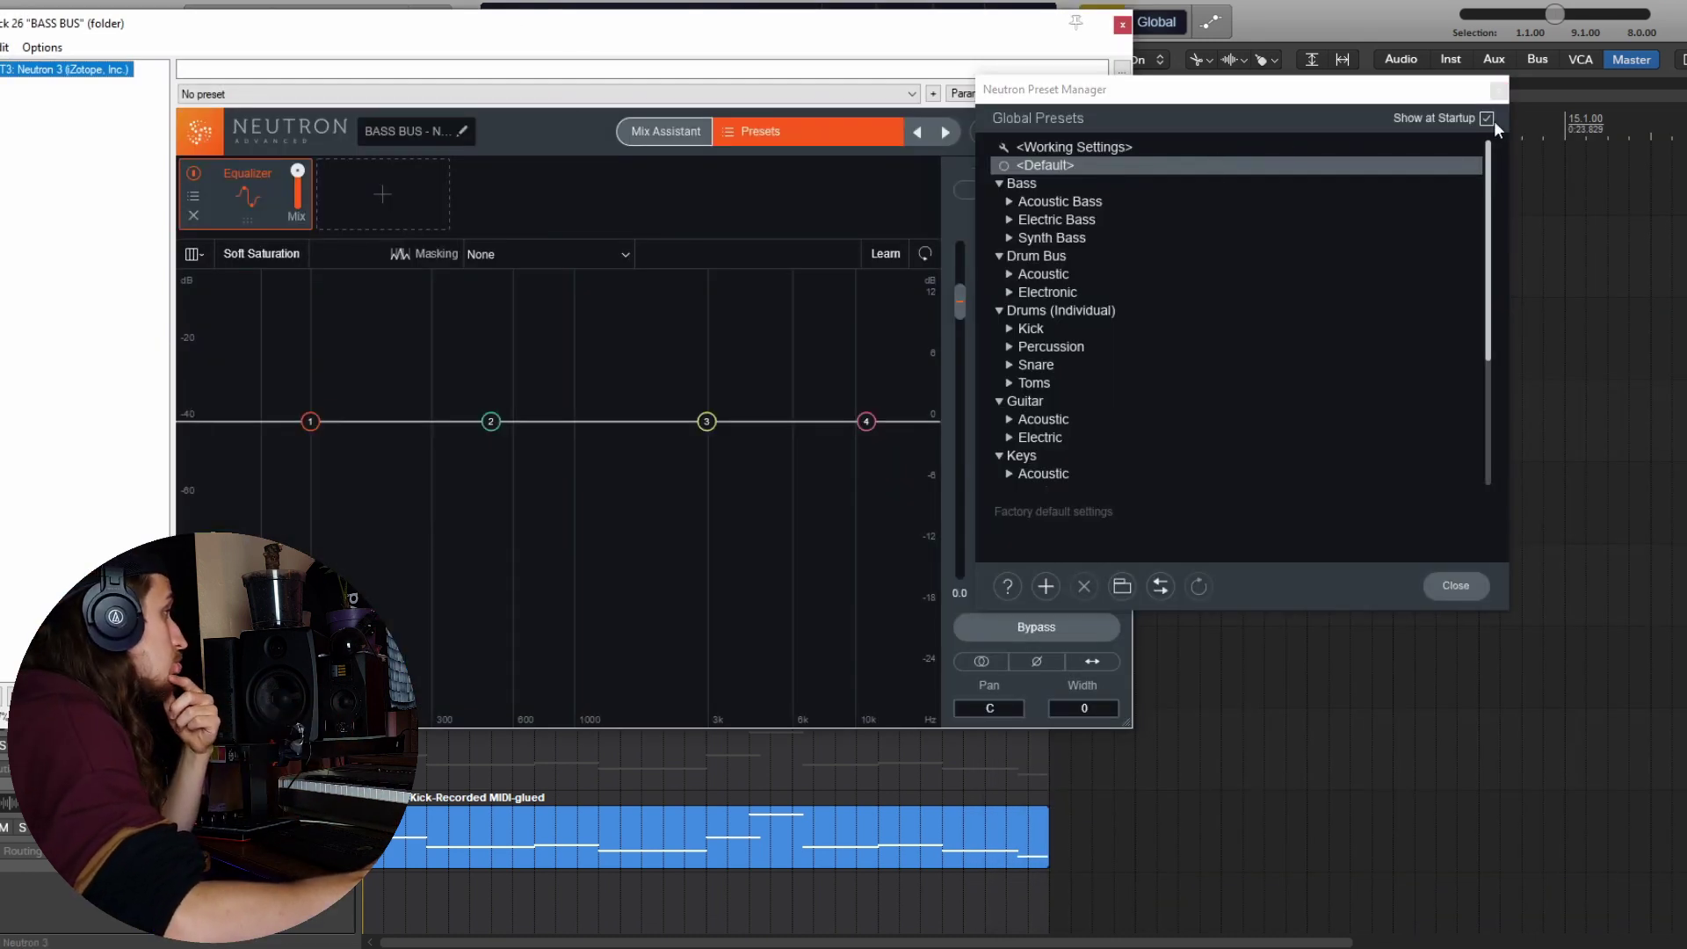
Close Neutron's preset manager and add an Exciter module after the Equalizer, with playback running
click(1498, 91)
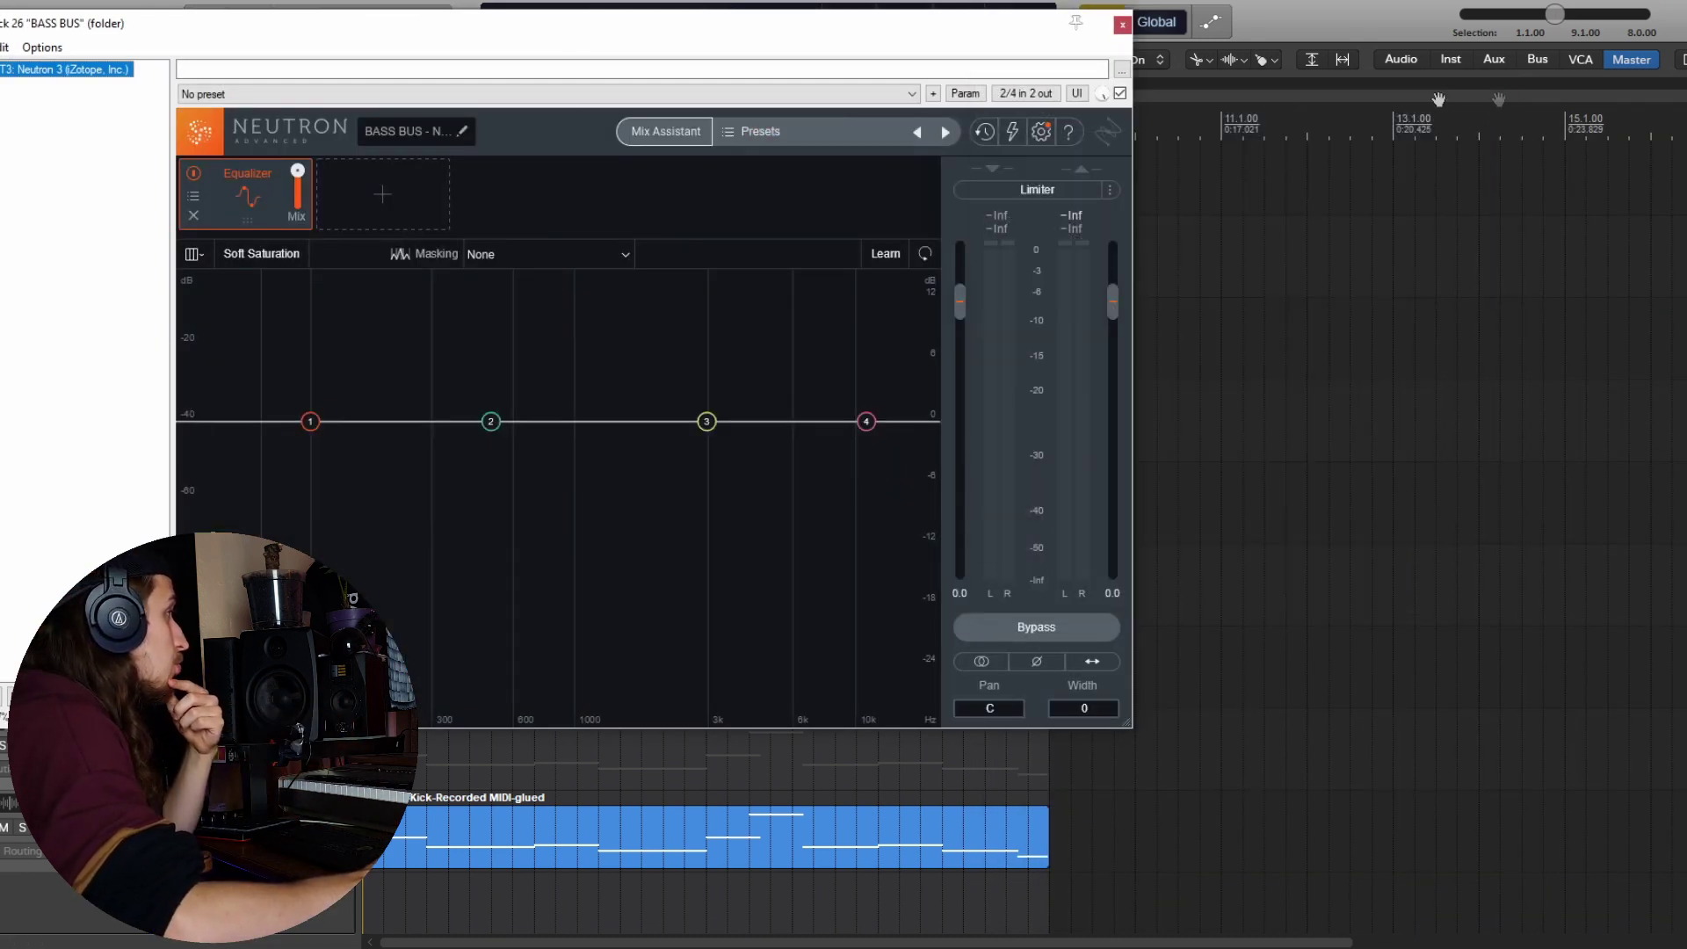
click(385, 308)
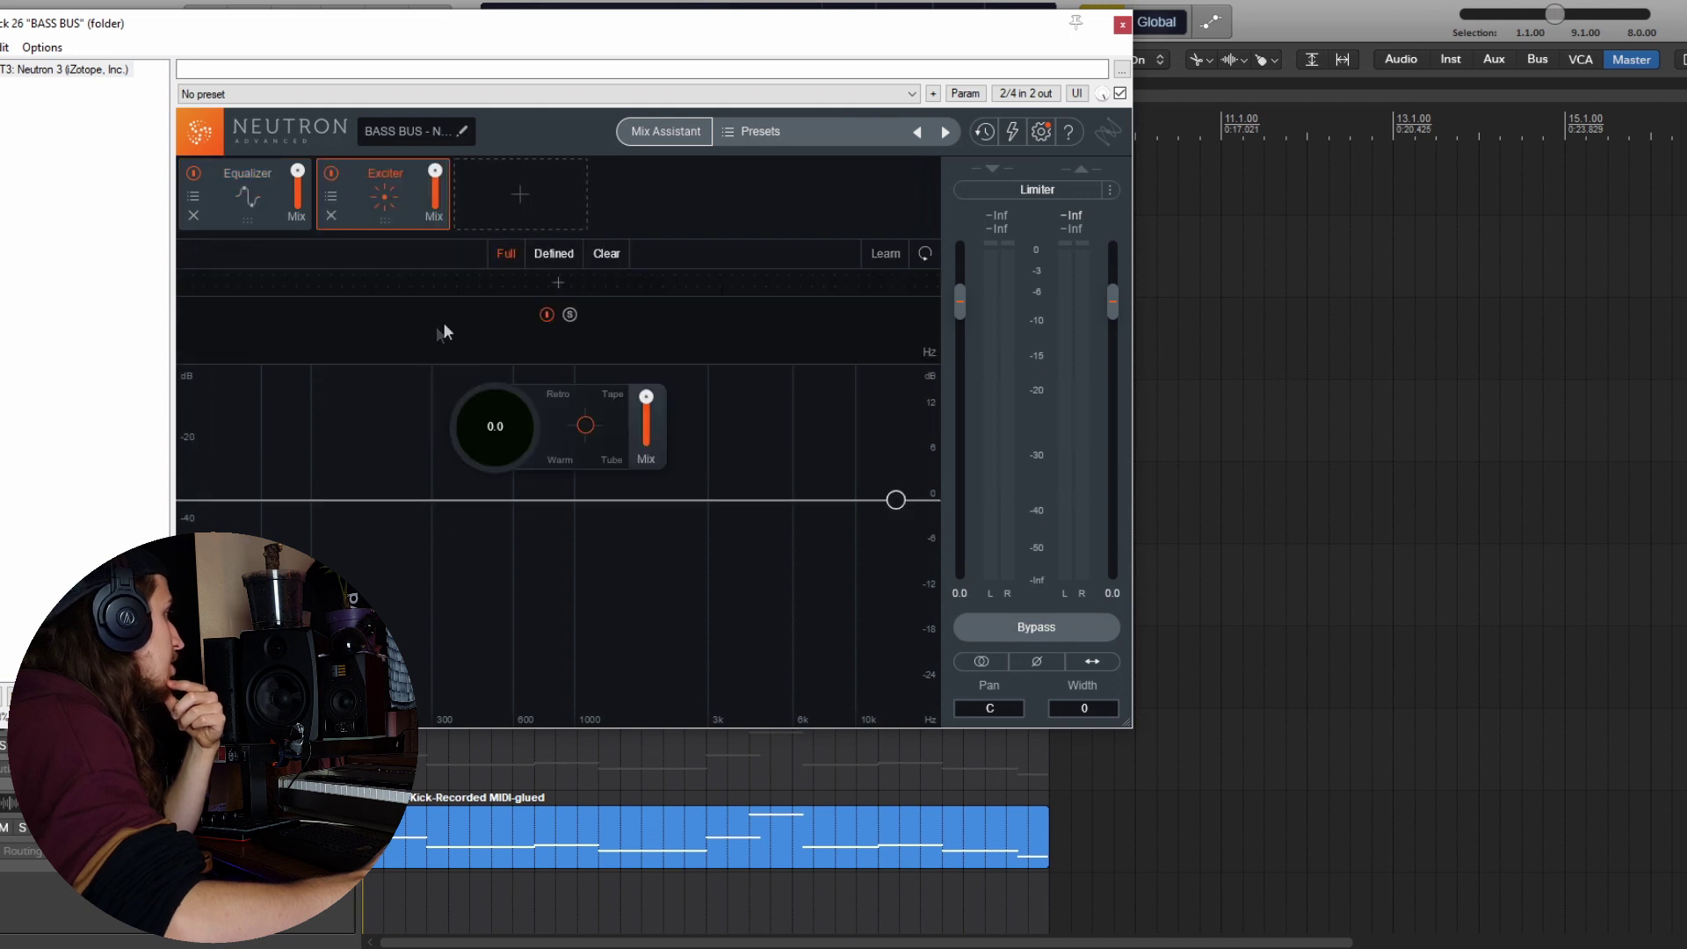
key(space)
Set the exciter's low band to Warm with drive 14 and the middle band's drive to 13.9
drag(585, 425, 474, 531)
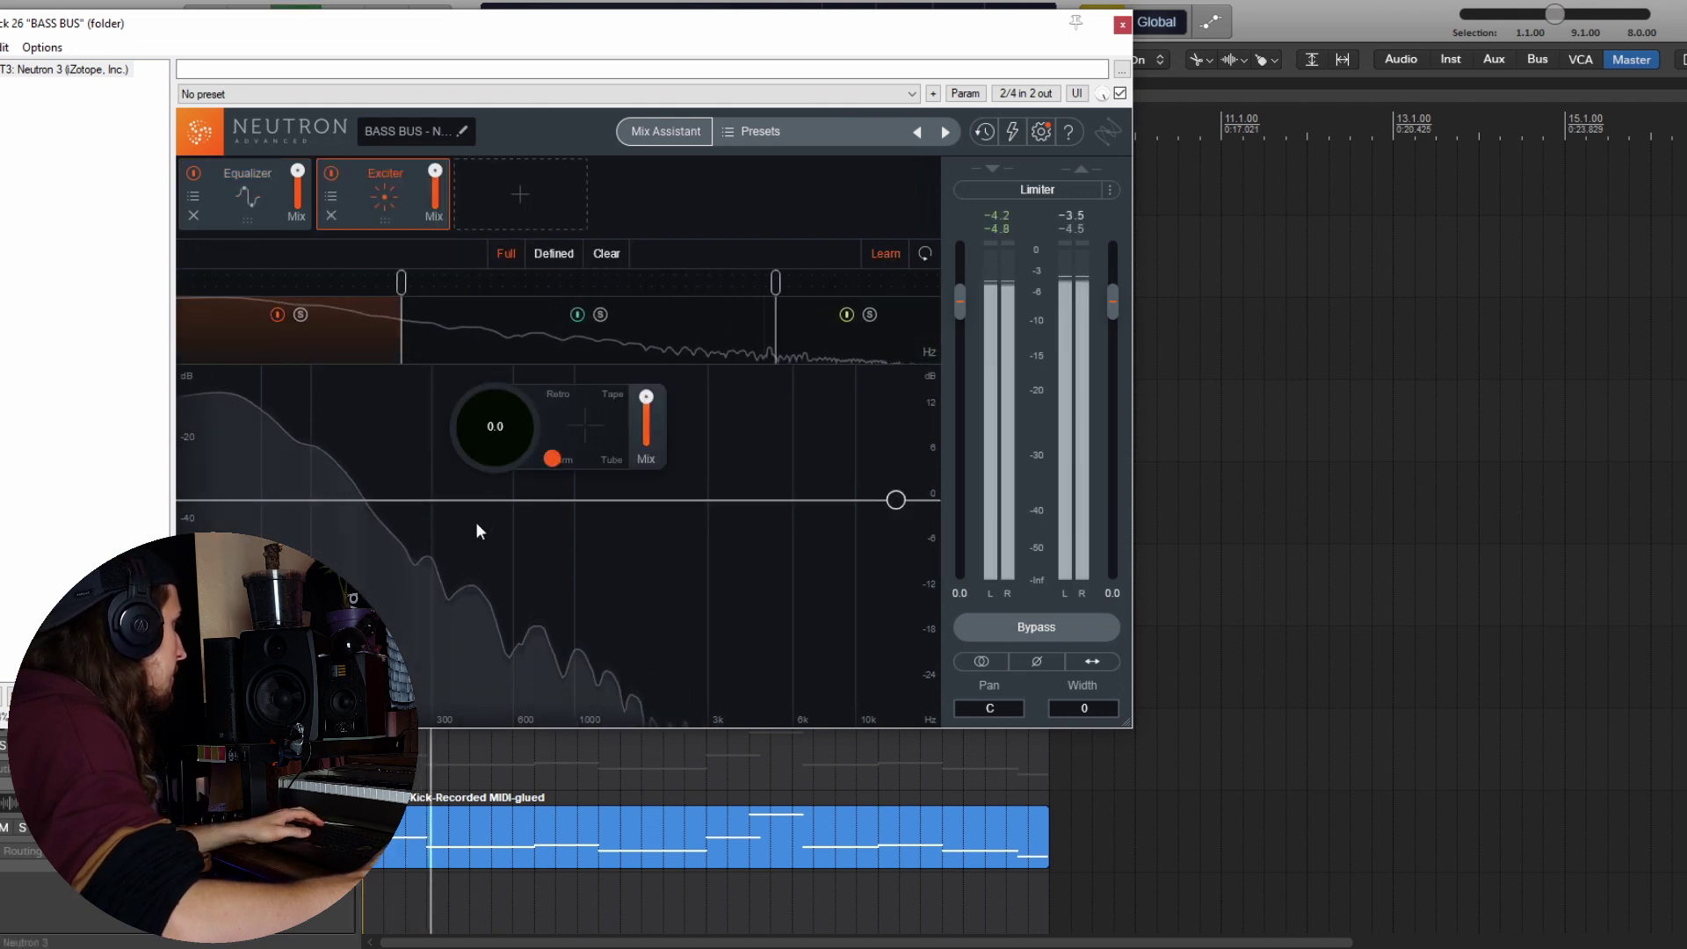
scroll(501, 426, up, 2)
drag(514, 337, 522, 254)
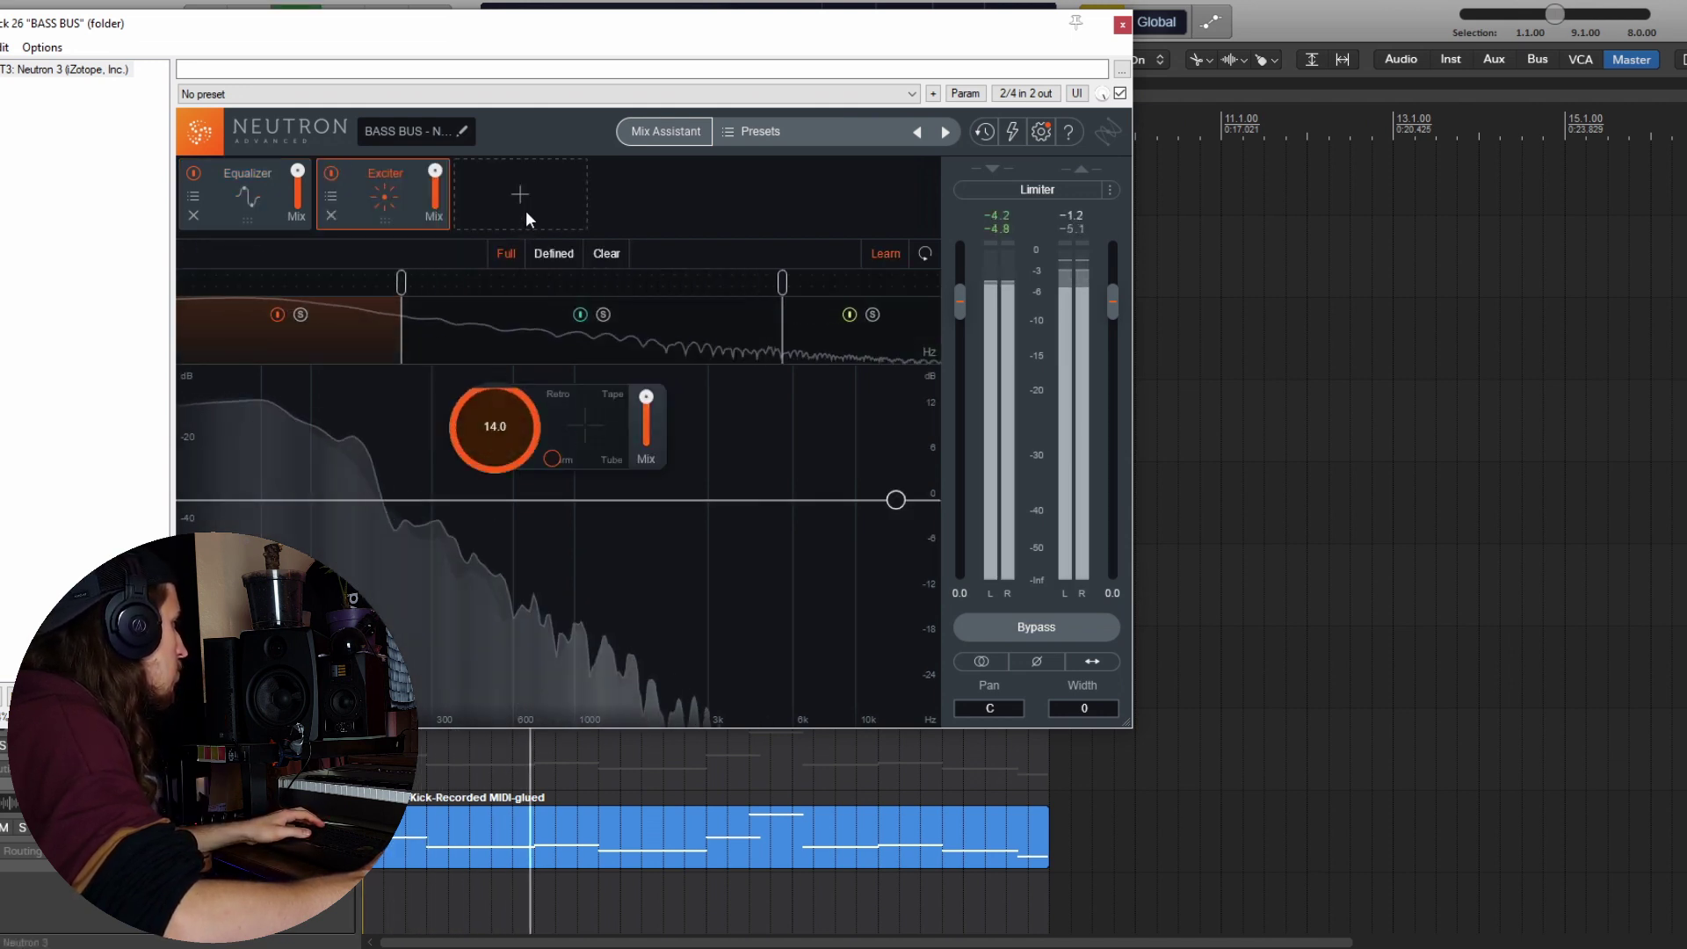
click(528, 312)
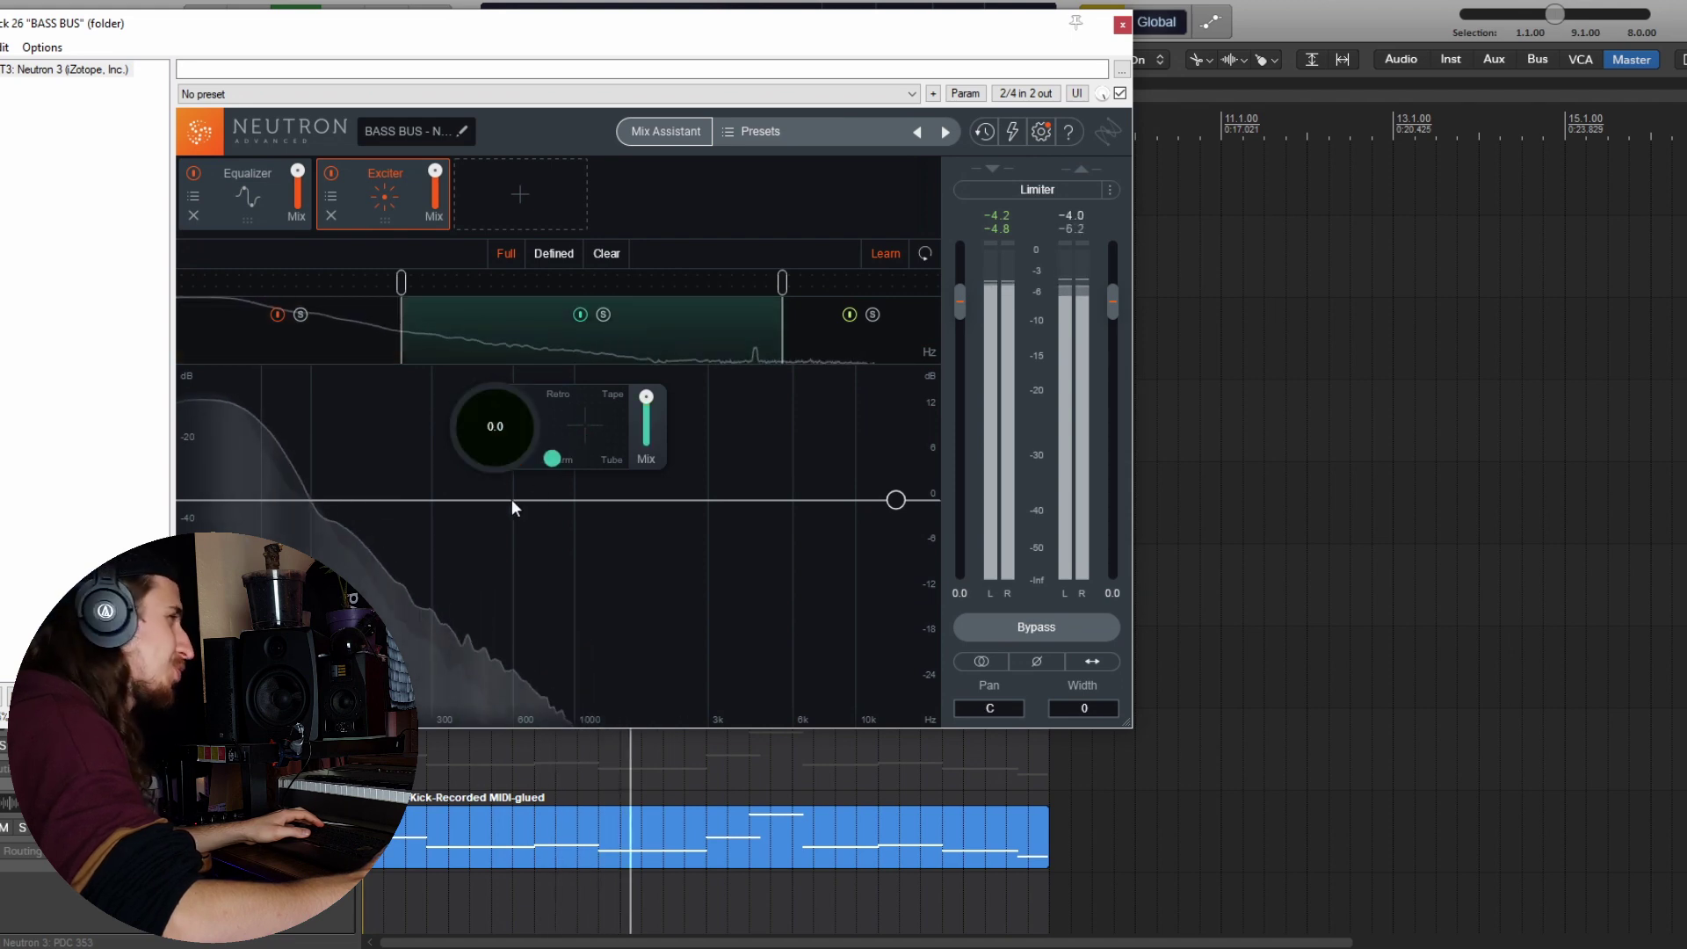
drag(501, 372, 514, 232)
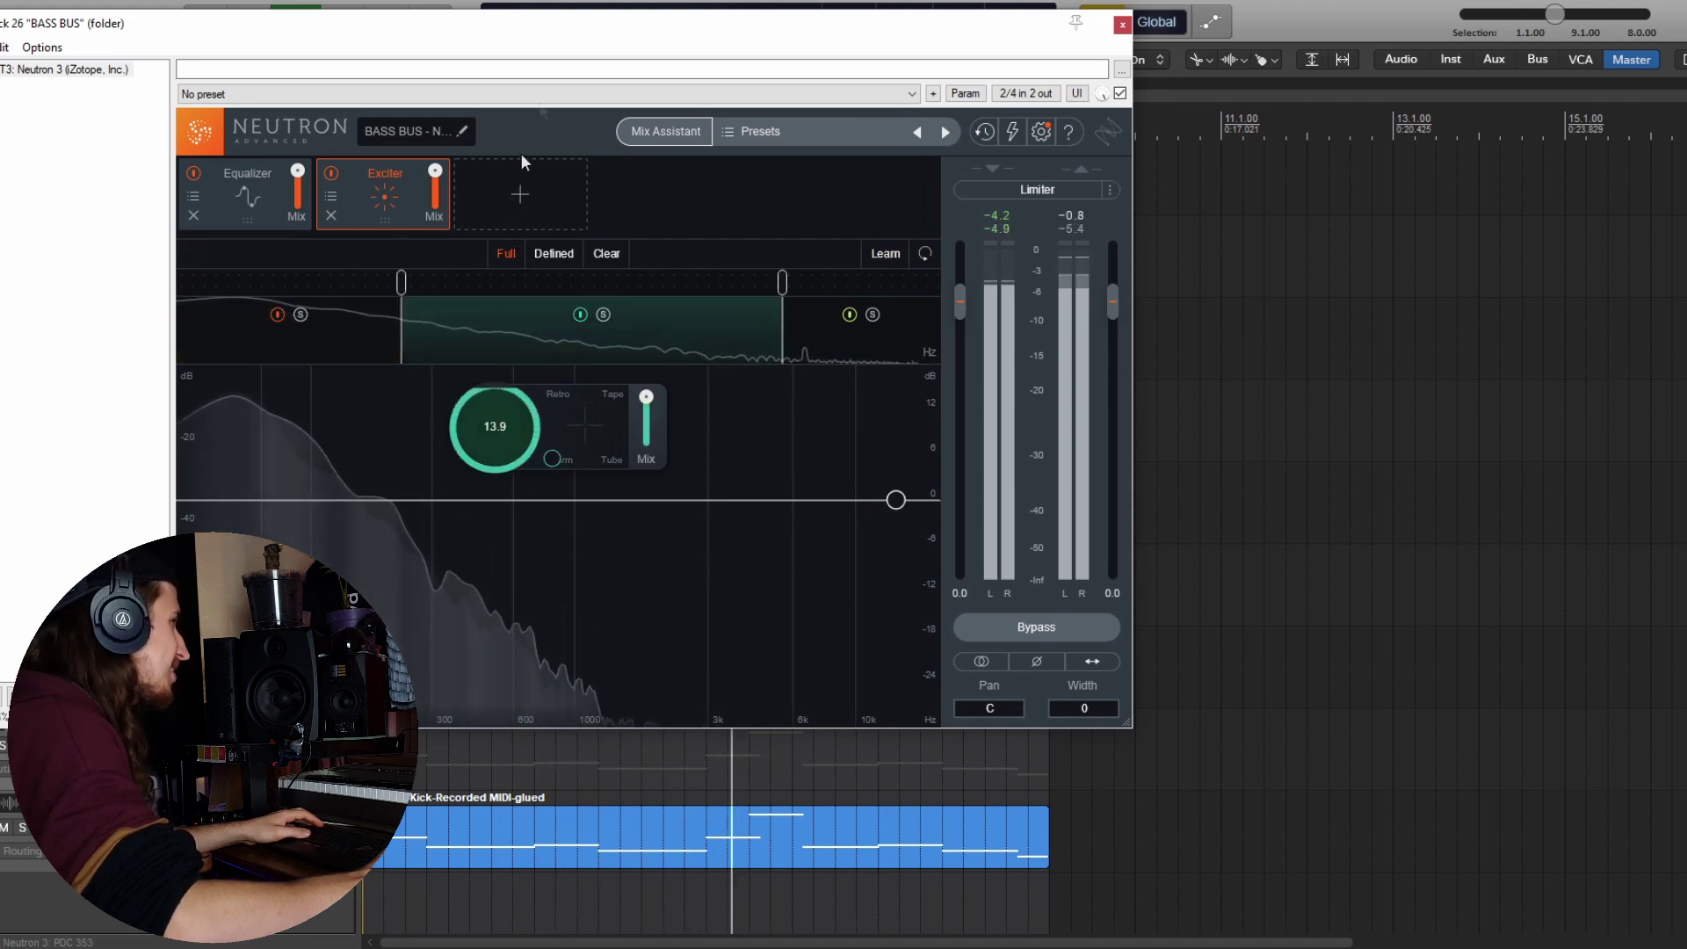
drag(602, 32, 1127, 32)
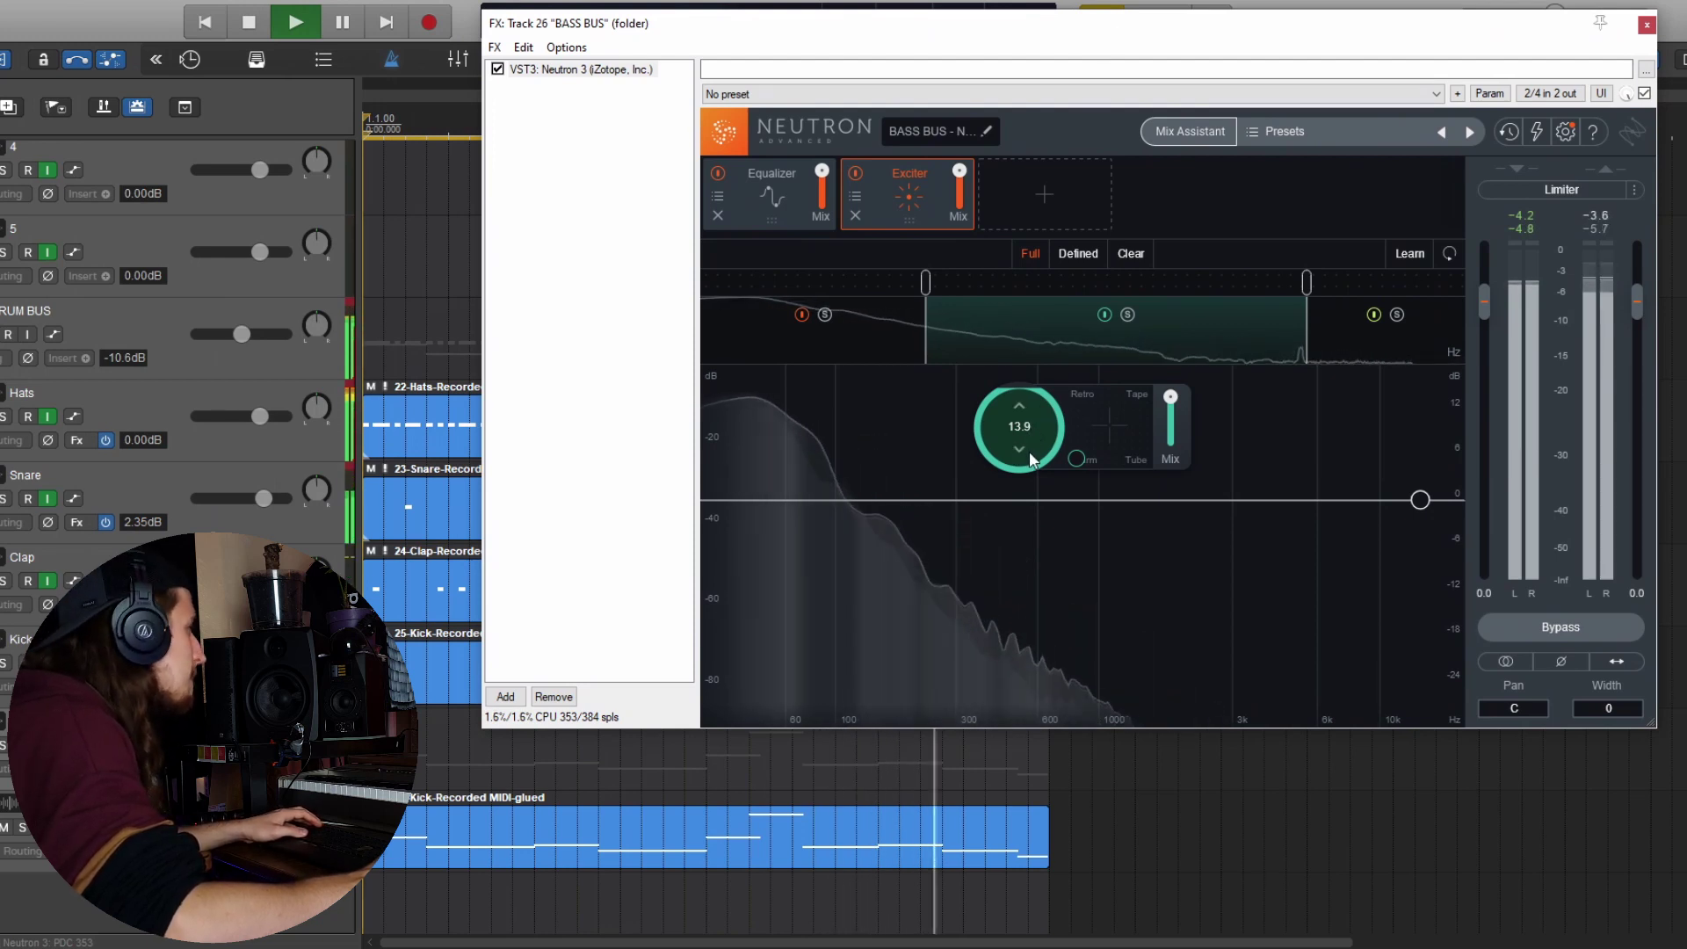
click(3, 751)
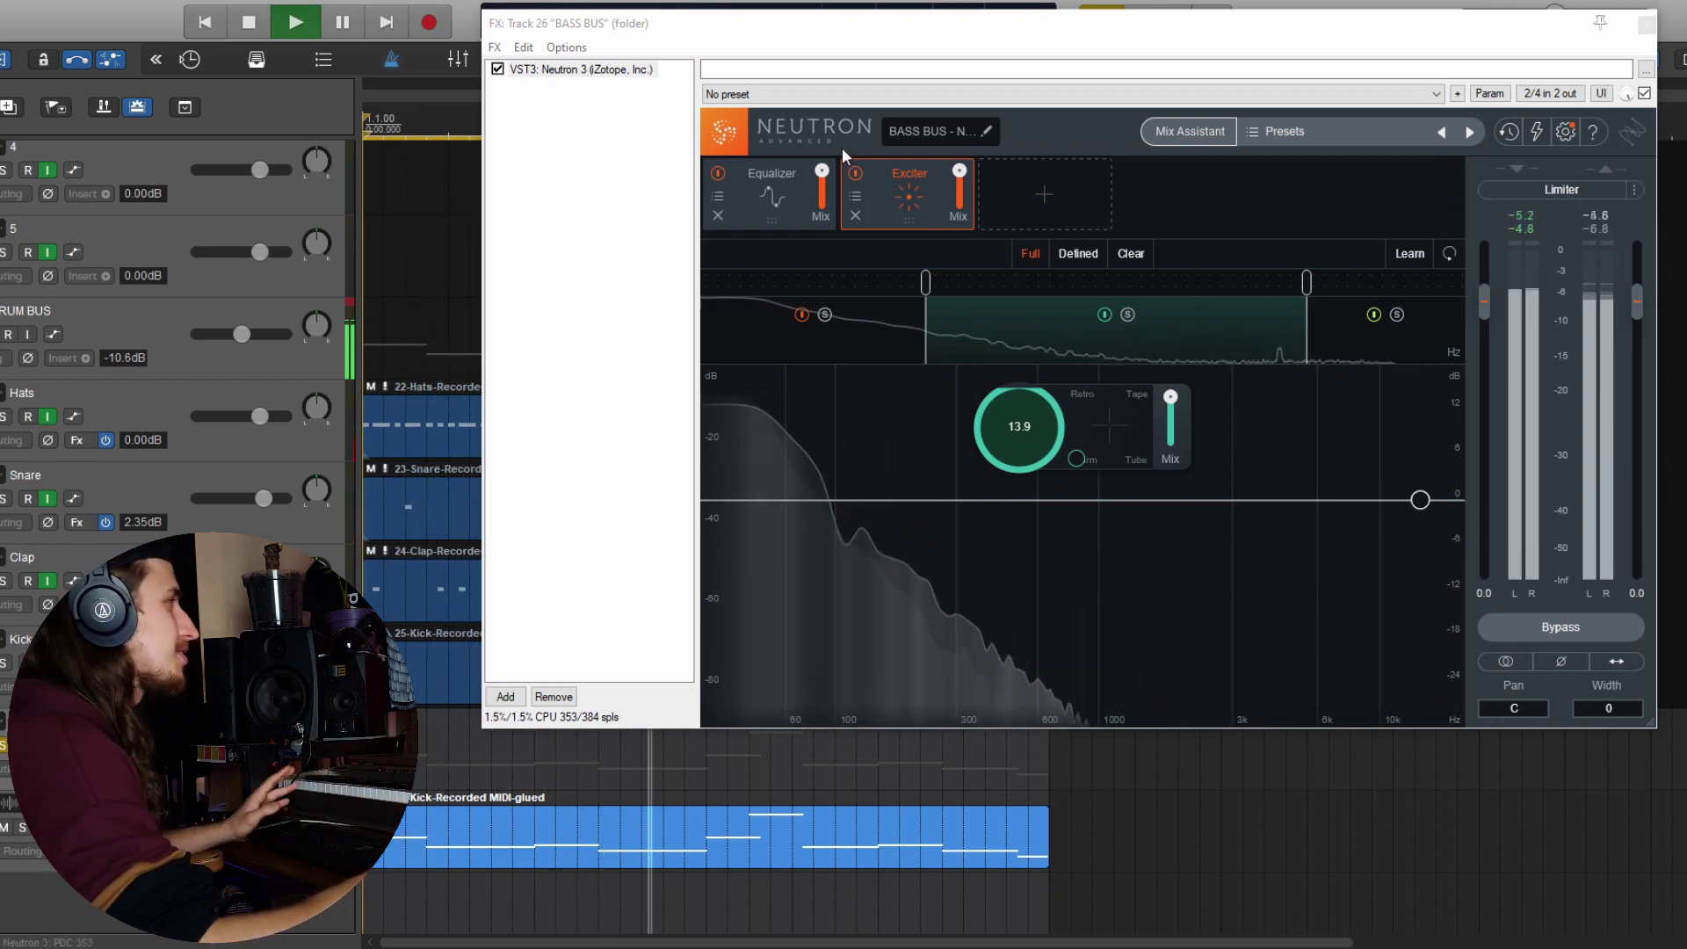
Make Neutron's 210 Hz low-shelf band 1 dynamic, keyed by external full-signal sidechain, then play back
click(803, 207)
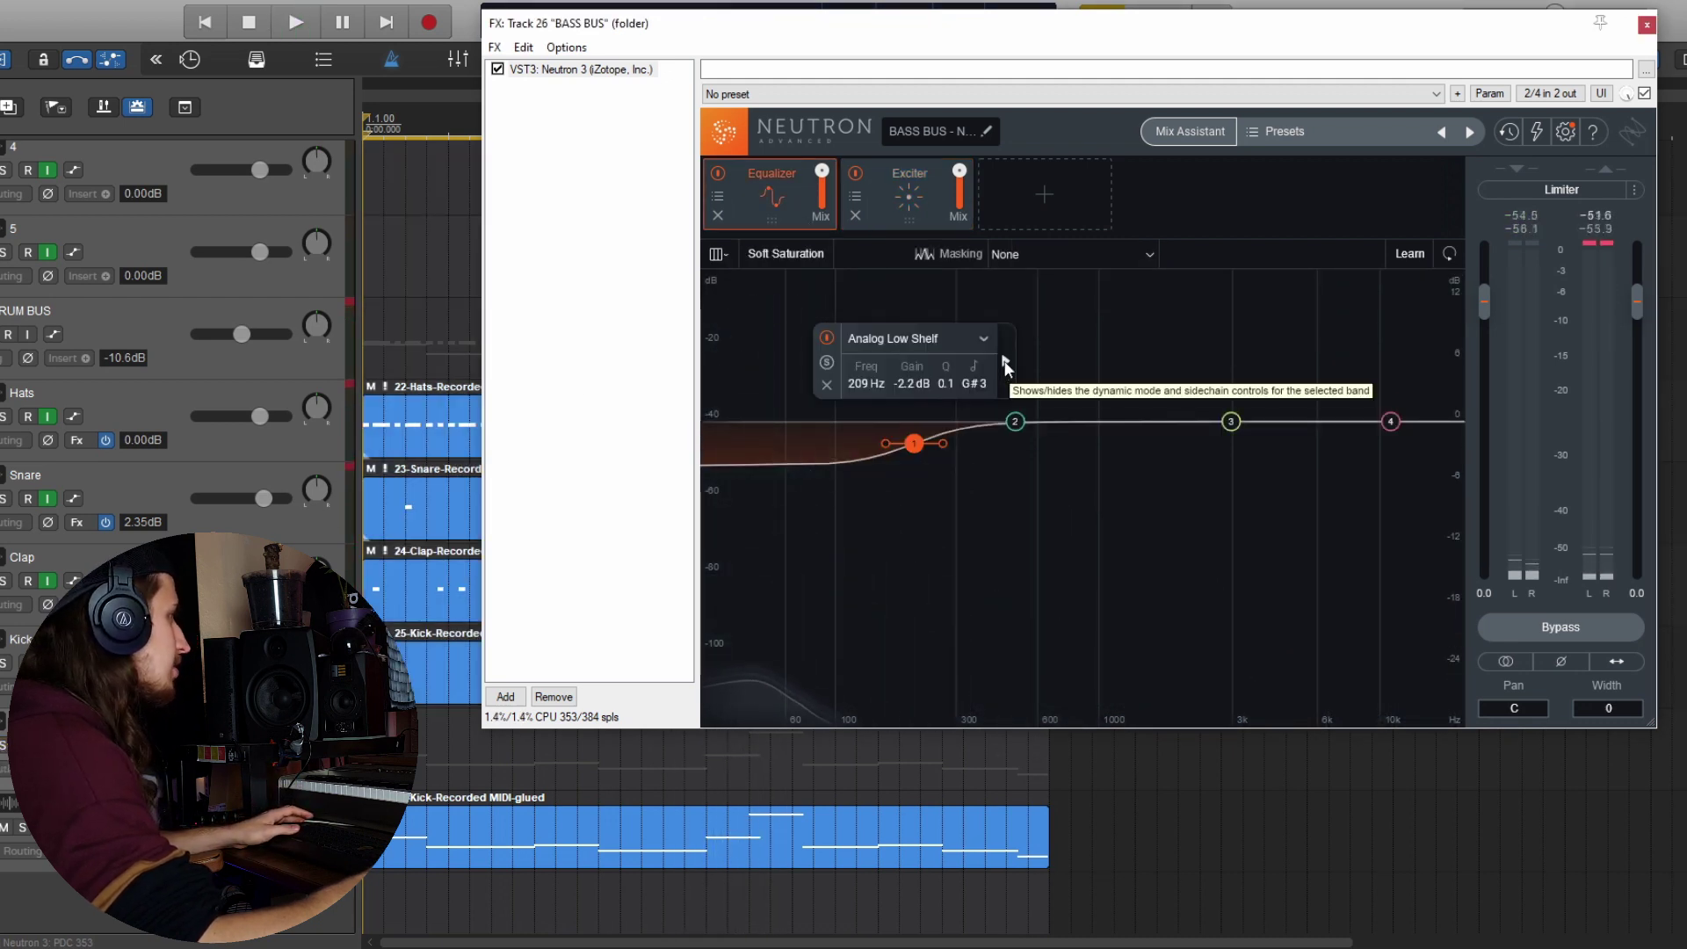
click(1005, 363)
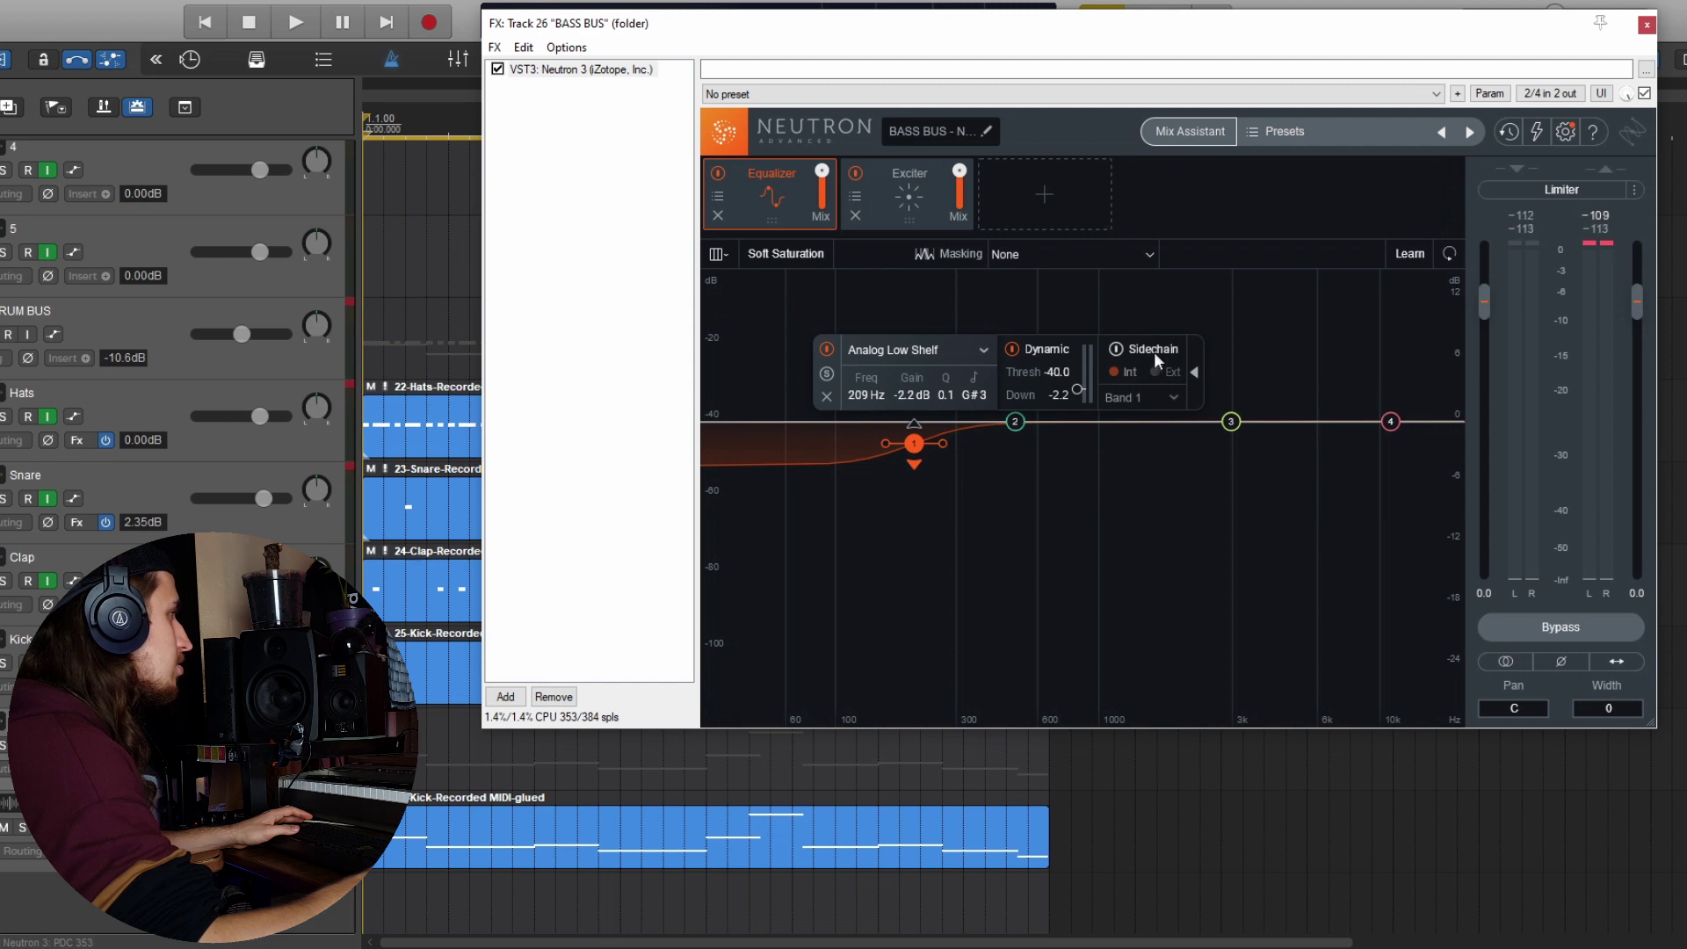
click(1163, 372)
click(1140, 397)
click(1133, 423)
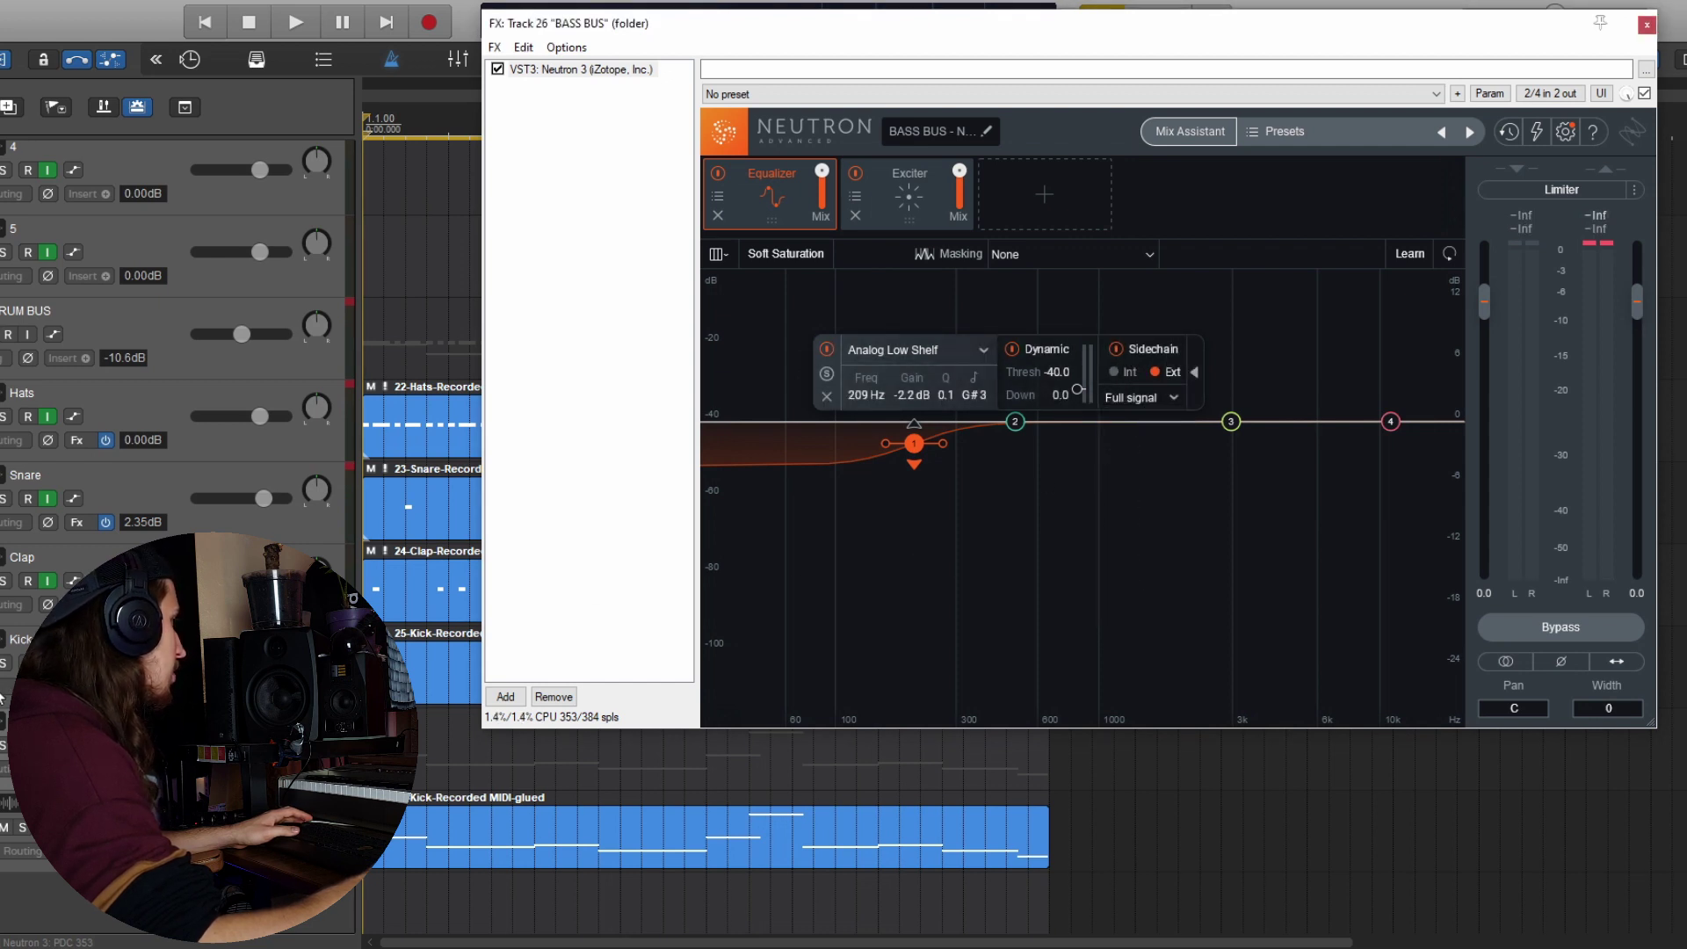
click(1322, 491)
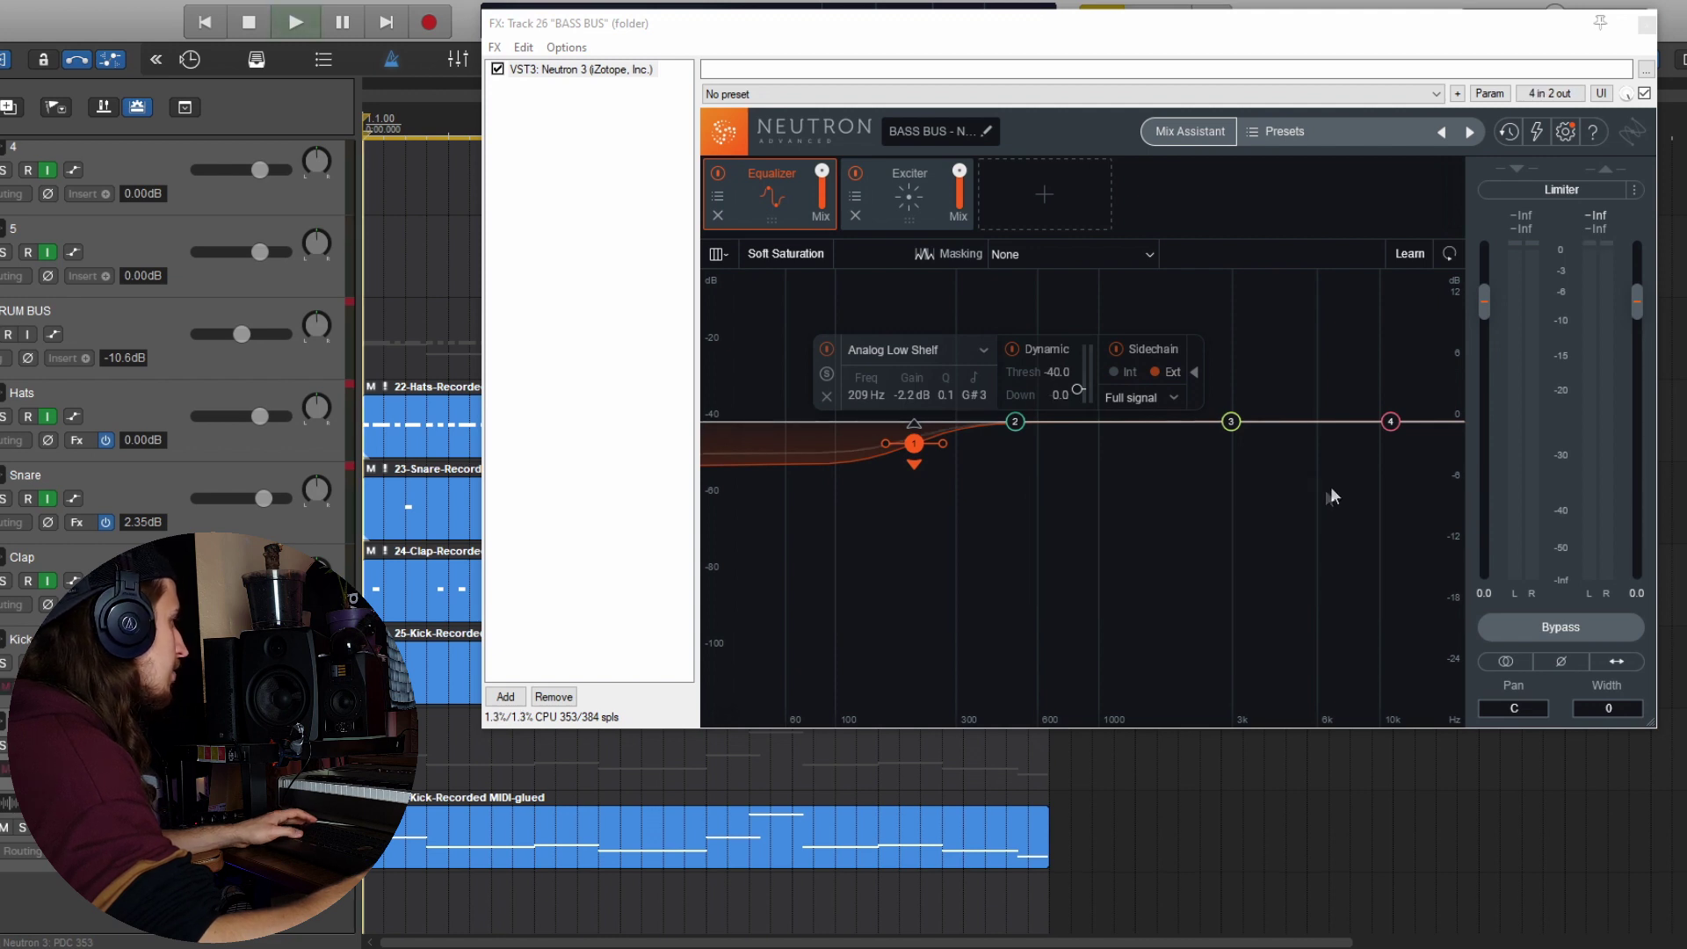
key(space)
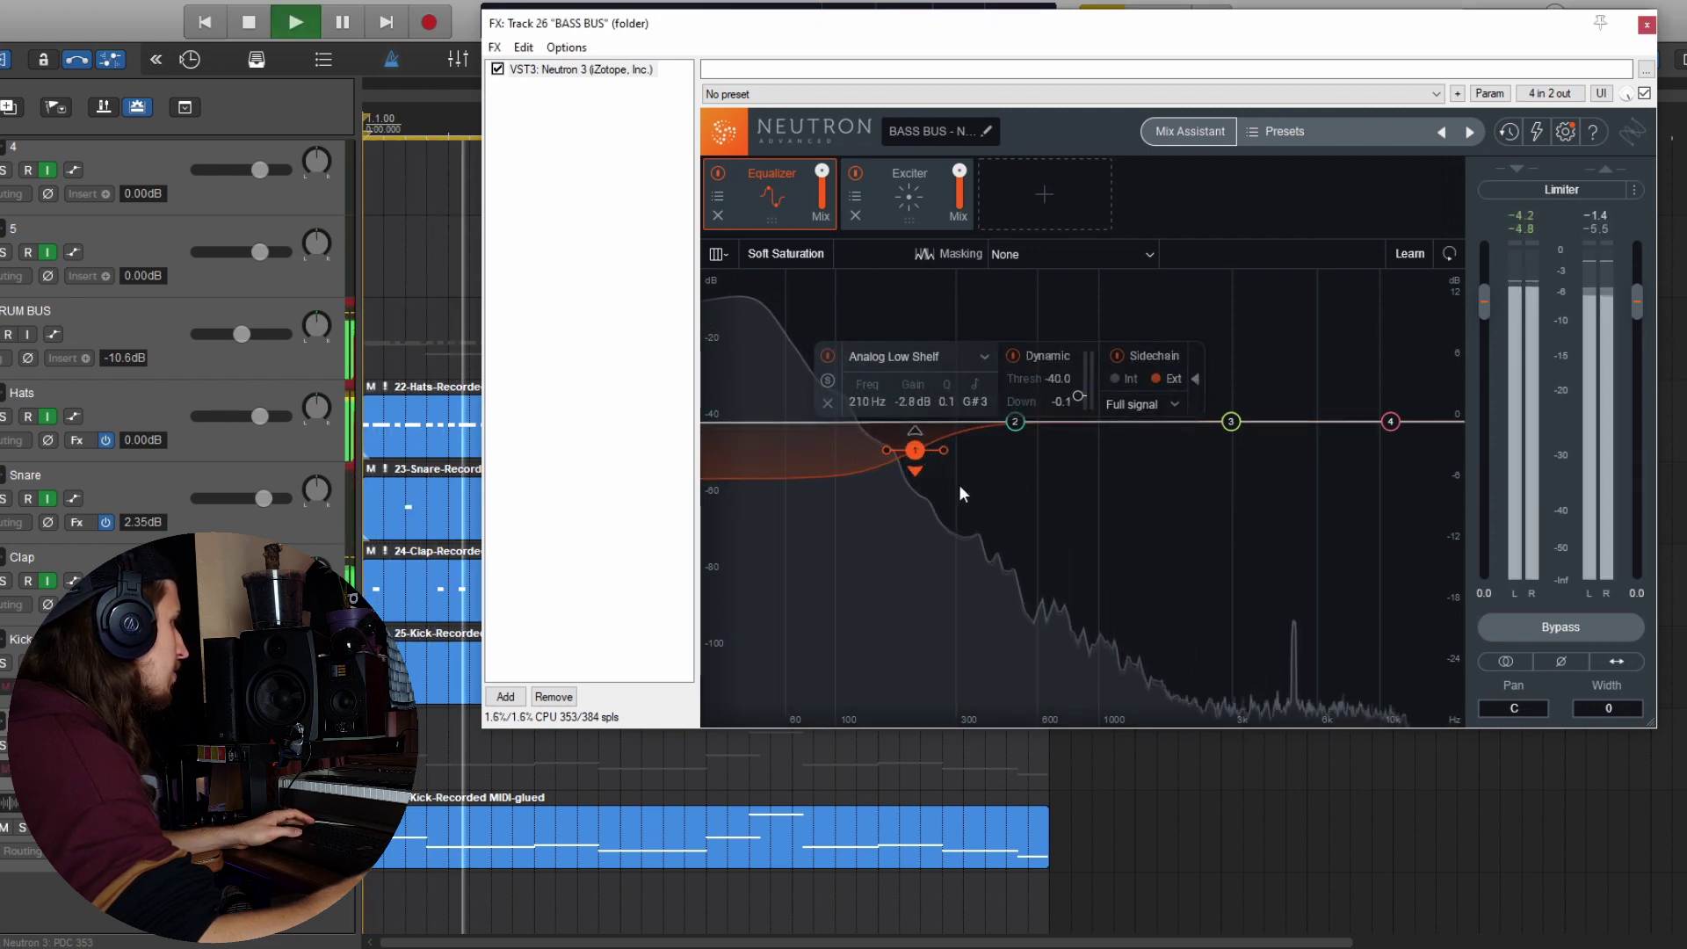